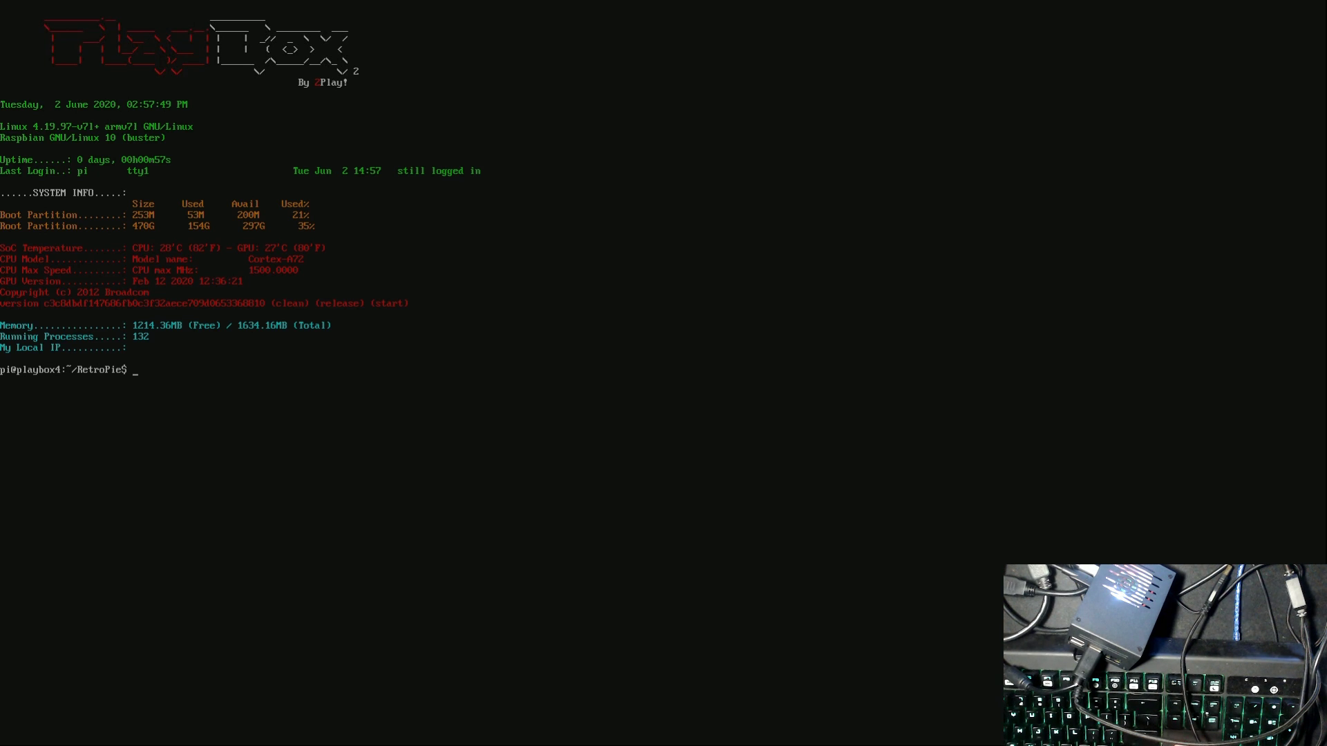
Step: Run vcgencmd measure_temp twice, reading 27.0°C and then 28.0°C
{"action": "type", "text": "vcgencmd measure_temp"}
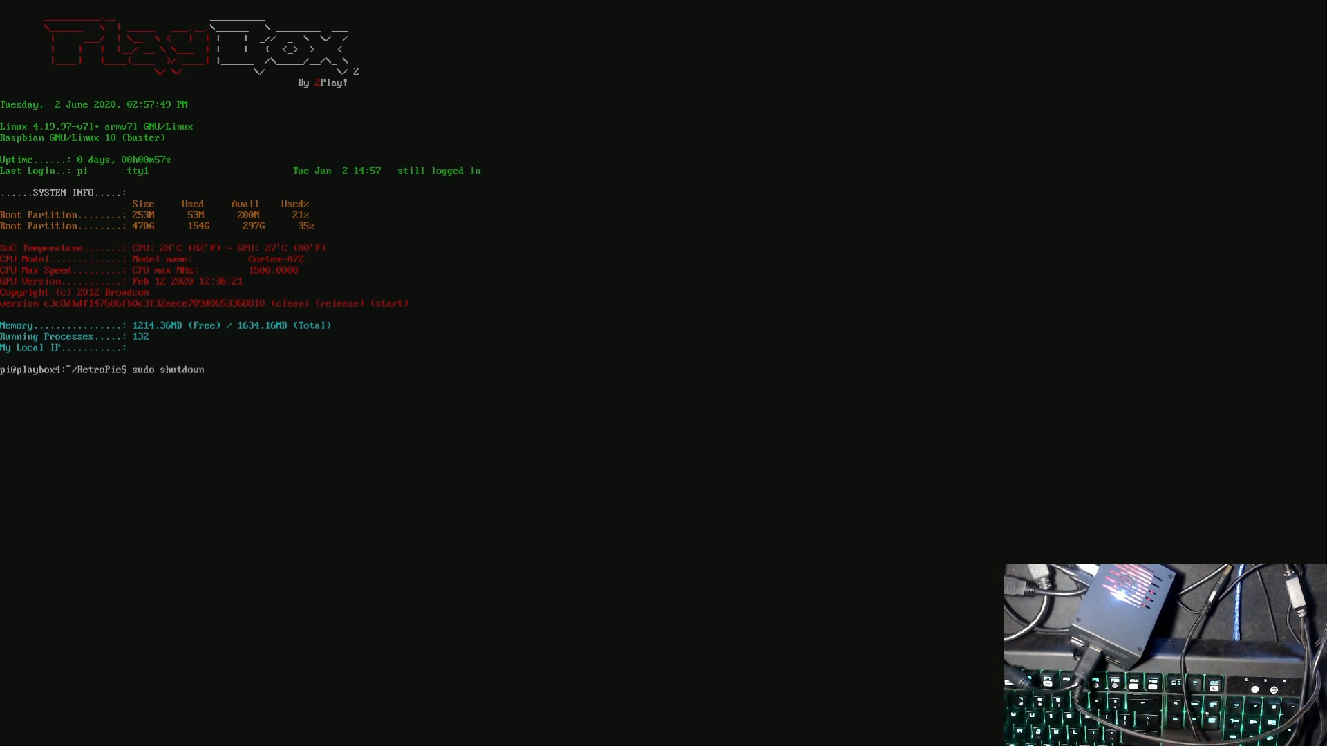
{"action": "key", "text": "Return"}
{"action": "key", "text": "Up"}
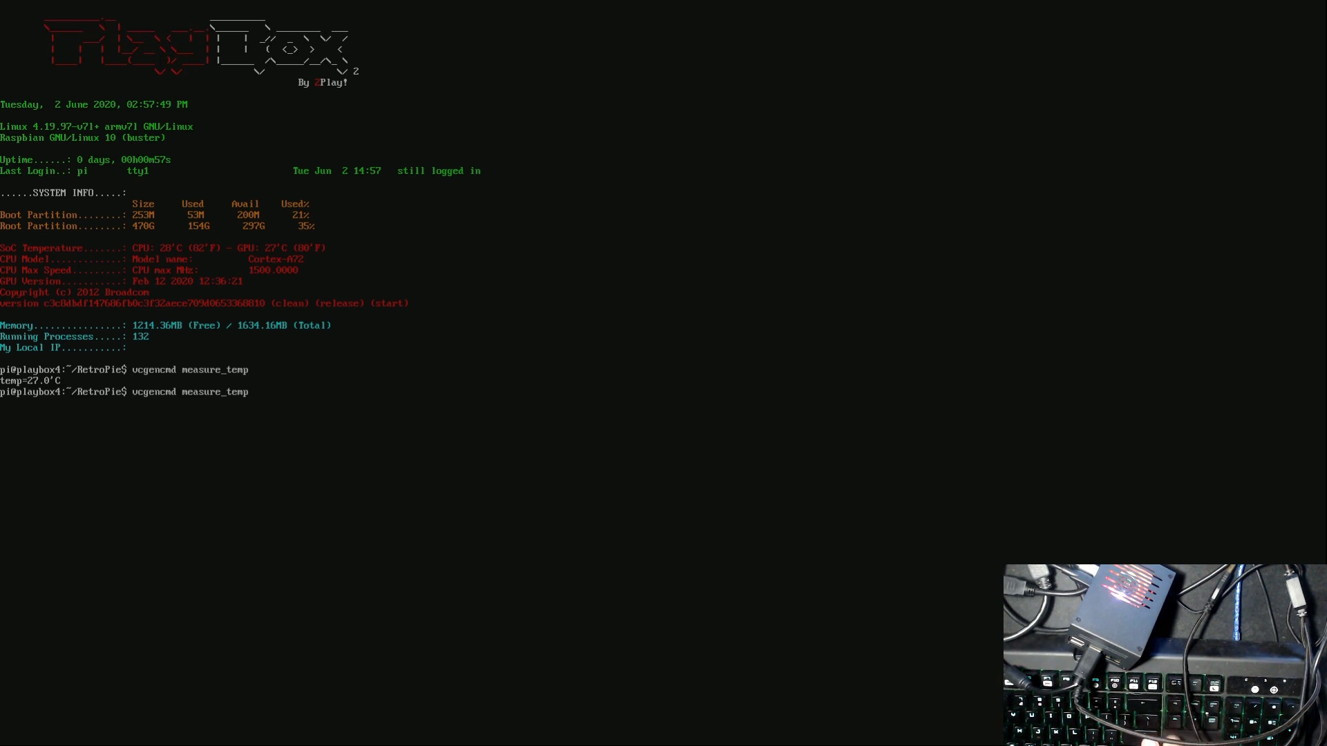
{"action": "key", "text": "Return"}
Step: Run the four-thread sysbench CPU test with max prime 20000, finishing in 62.7535s
{"action": "key", "text": "Up"}
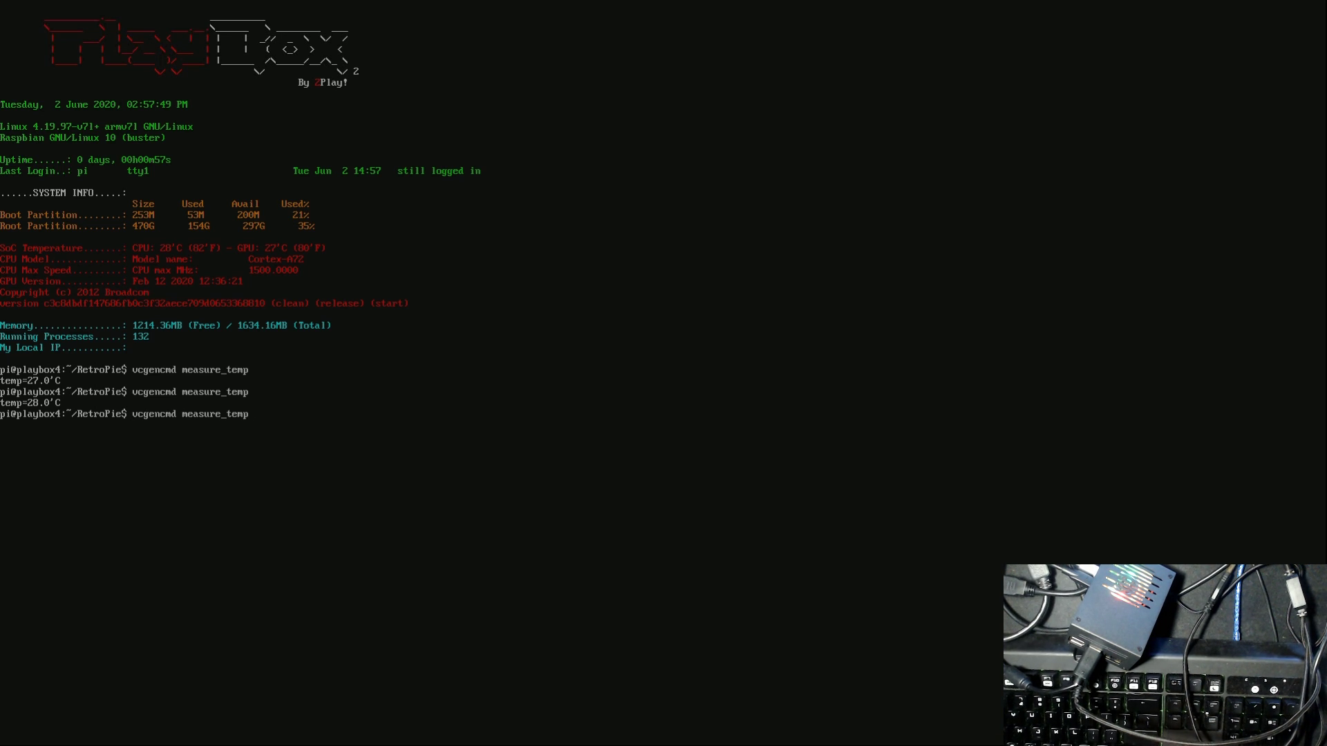
{"action": "key", "text": "Up"}
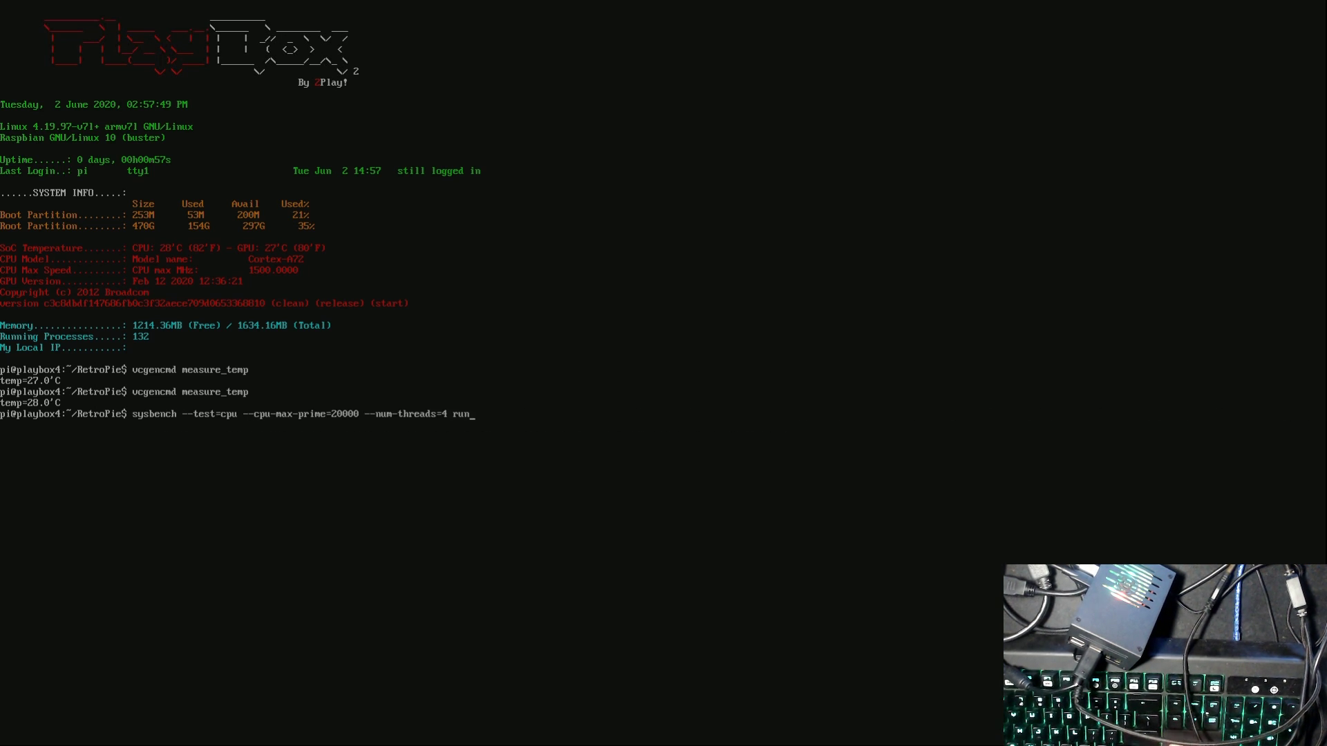
{"action": "key", "text": "Return"}
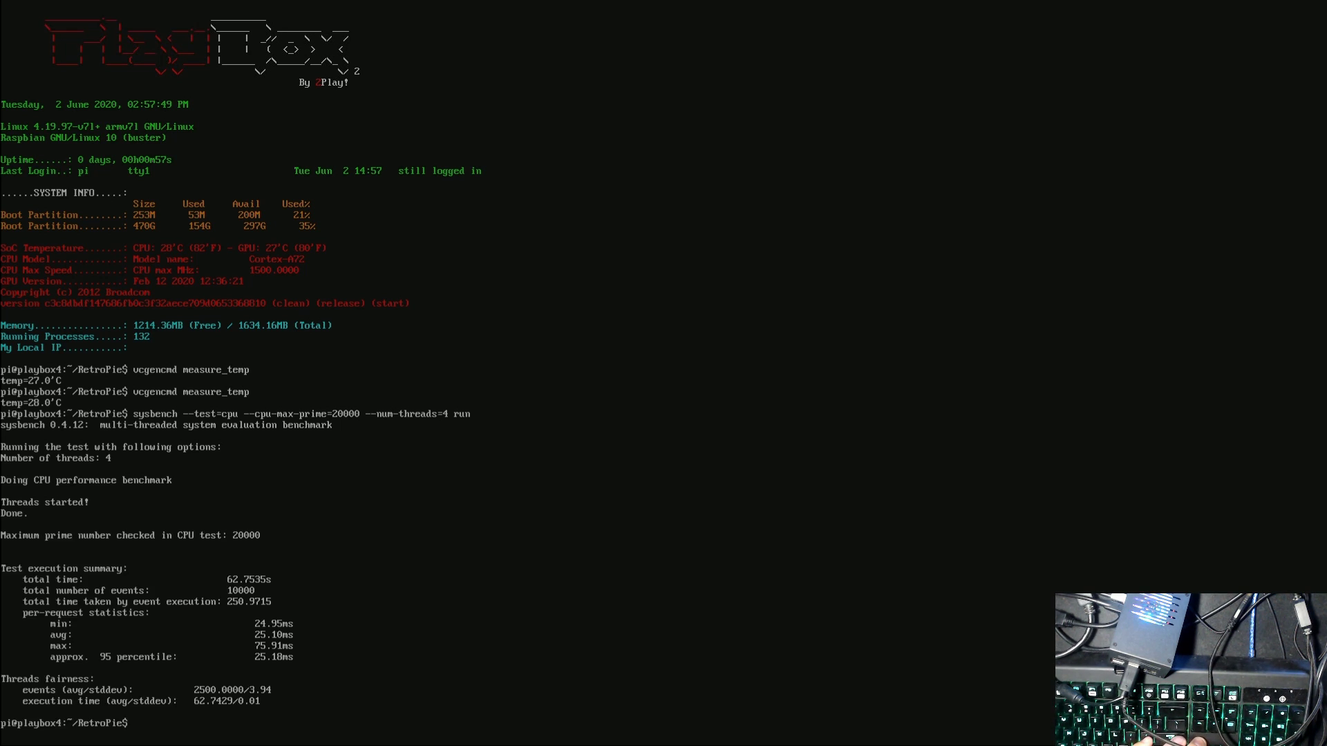
Step: Read the temperature at 32.0°C and rerun the sysbench CPU test, finishing in 62.7063s
{"action": "key", "text": "Up"}
{"action": "key", "text": "Up"}
{"action": "key", "text": "Return"}
{"action": "key", "text": "Up"}
{"action": "key", "text": "Up"}
{"action": "key", "text": "Return"}
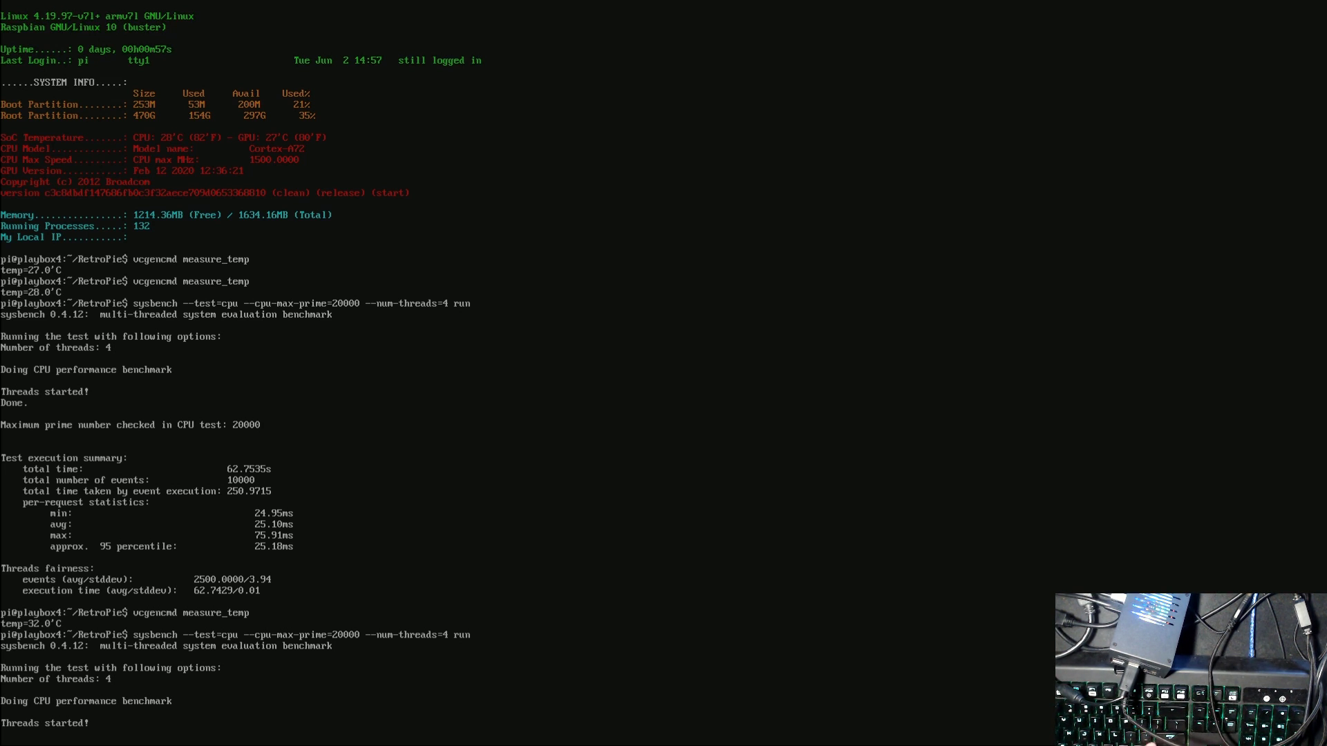
Step: Read the temperature at 33.0°C and start a third sysbench CPU run
{"action": "key", "text": "Up"}
{"action": "key", "text": "Up"}
{"action": "key", "text": "Return"}
{"action": "key", "text": "Up"}
{"action": "key", "text": "Up"}
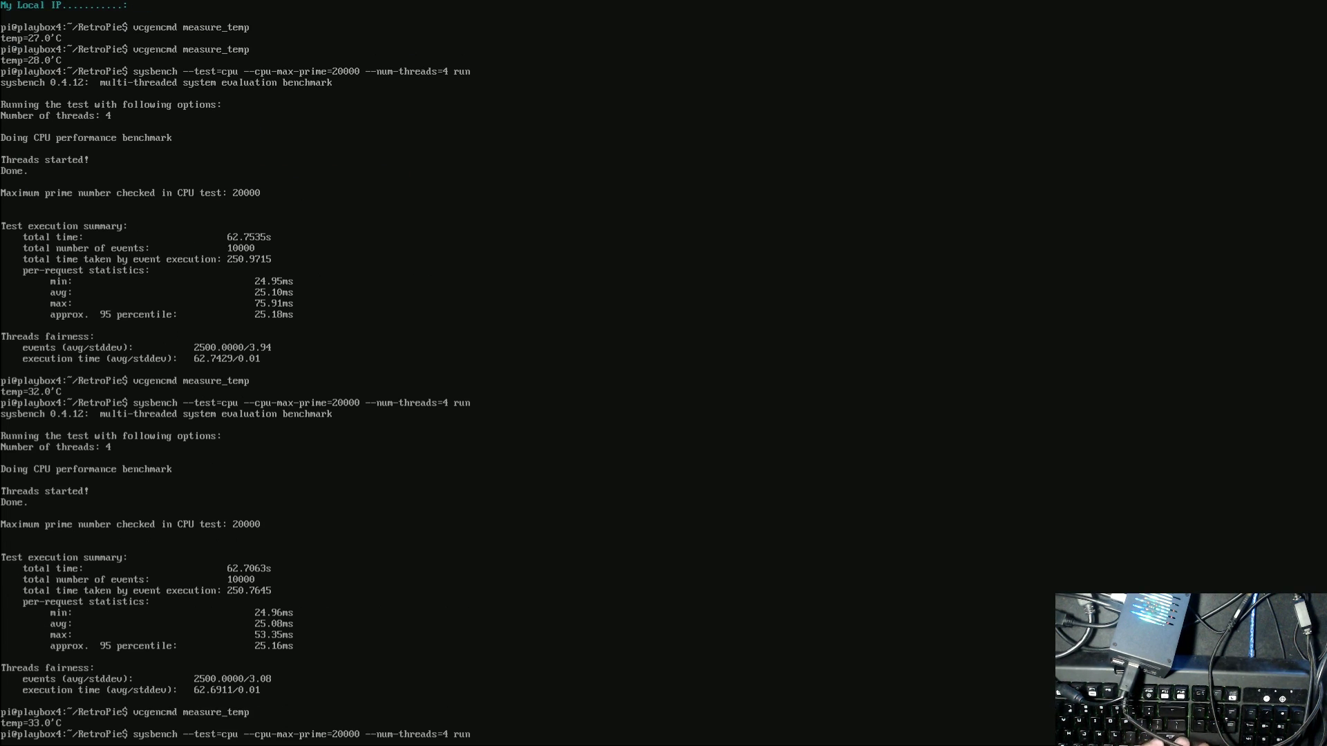
{"action": "key", "text": "Return"}
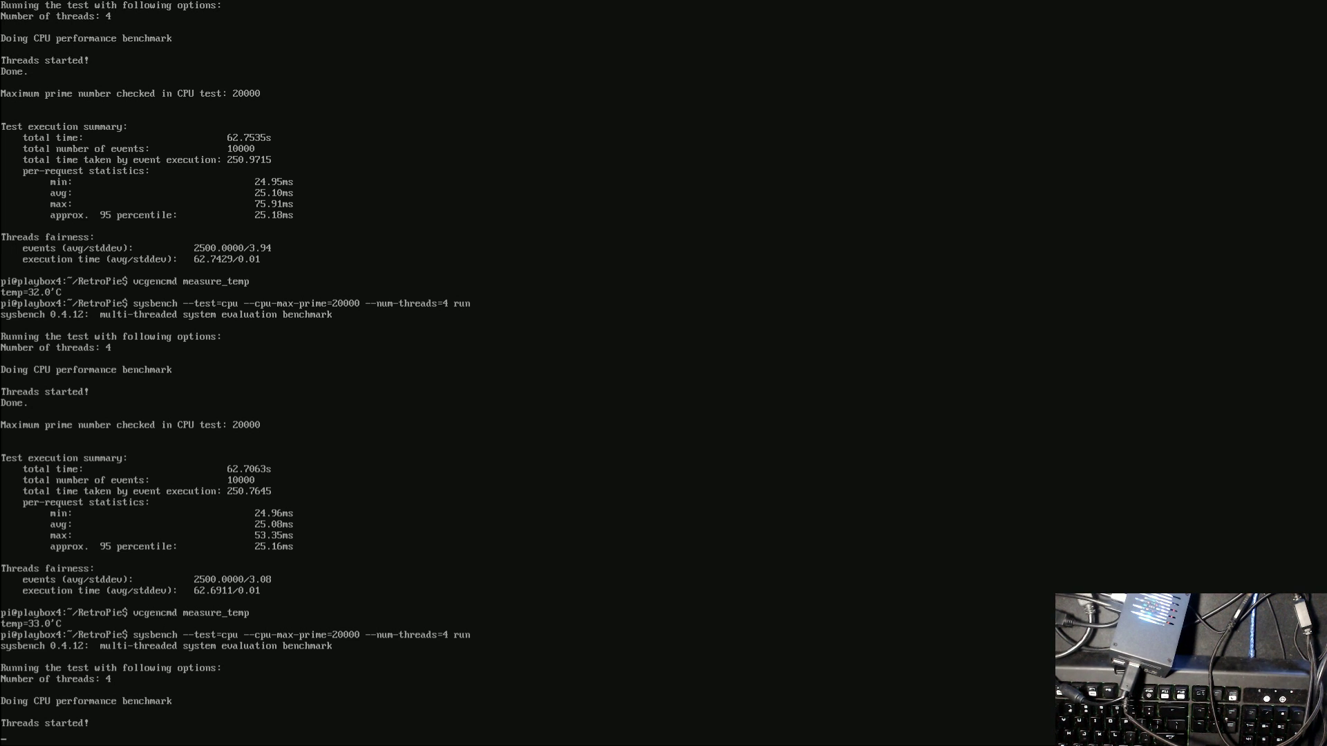
Step: Rerun vcgencmd measure_temp dozens of times, readings holding at 31.0–34.0°C, latest 33.0°C
{"action": "key", "text": "Up"}
{"action": "key", "text": "Up"}
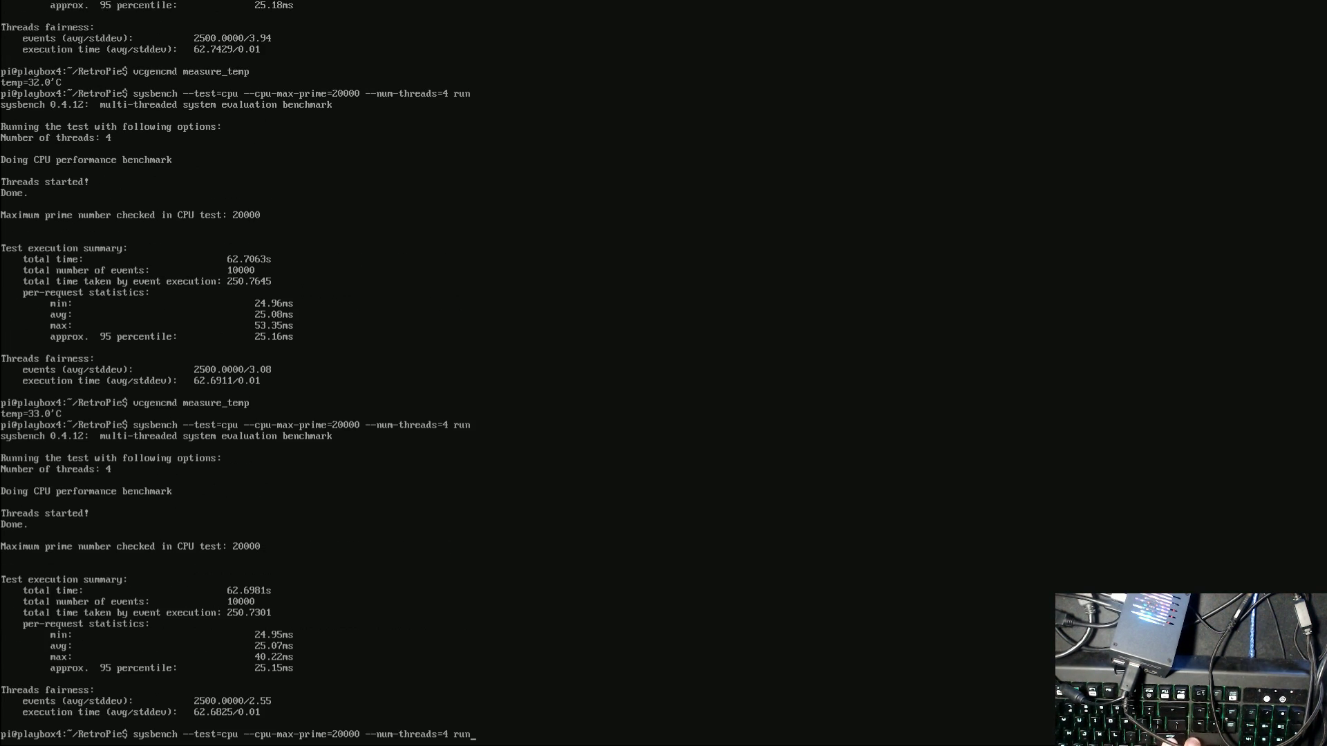
{"action": "key", "text": "Return"}
{"action": "key", "text": "Up"}
{"action": "key", "text": "Up"}
{"action": "key", "text": "Down"}
{"action": "key", "text": "Return"}
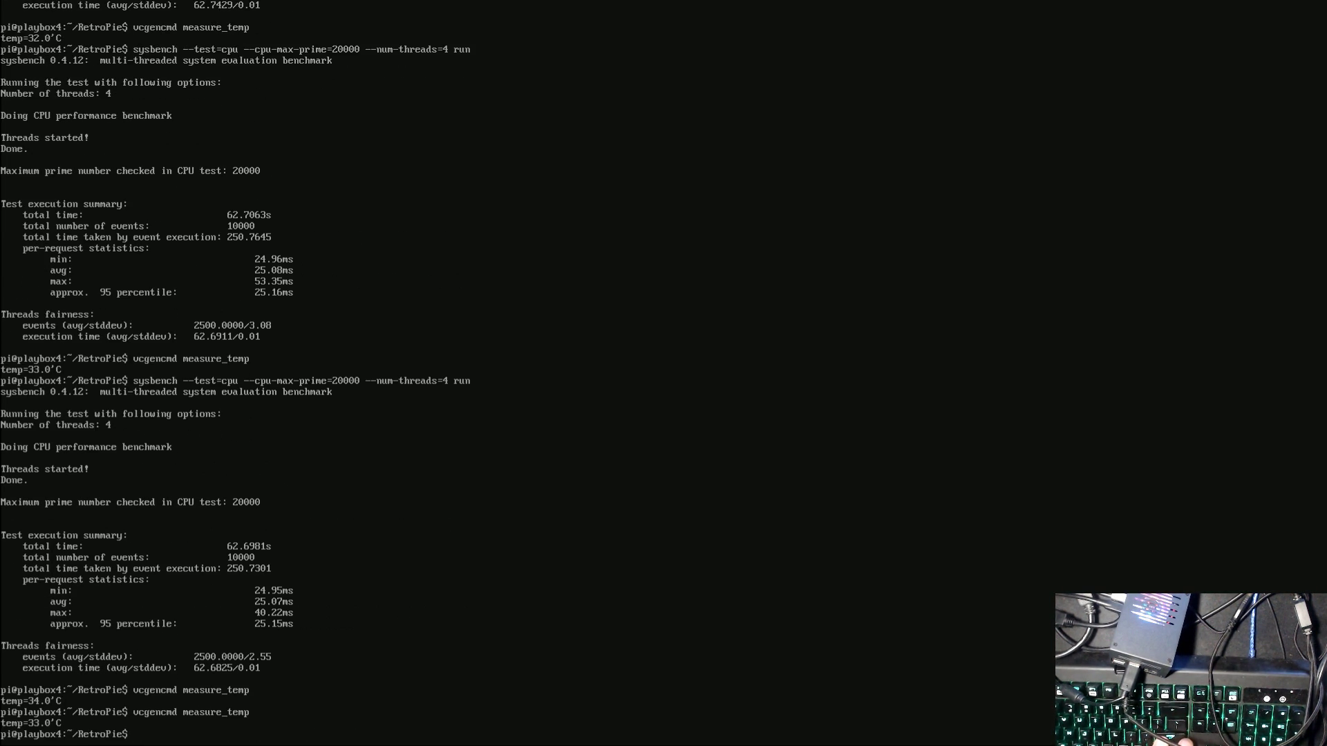
{"action": "key", "text": "Up"}
{"action": "key", "text": "Return"}
{"action": "key", "text": "Up"}
{"action": "key", "text": "Return"}
{"action": "key", "text": "Up"}
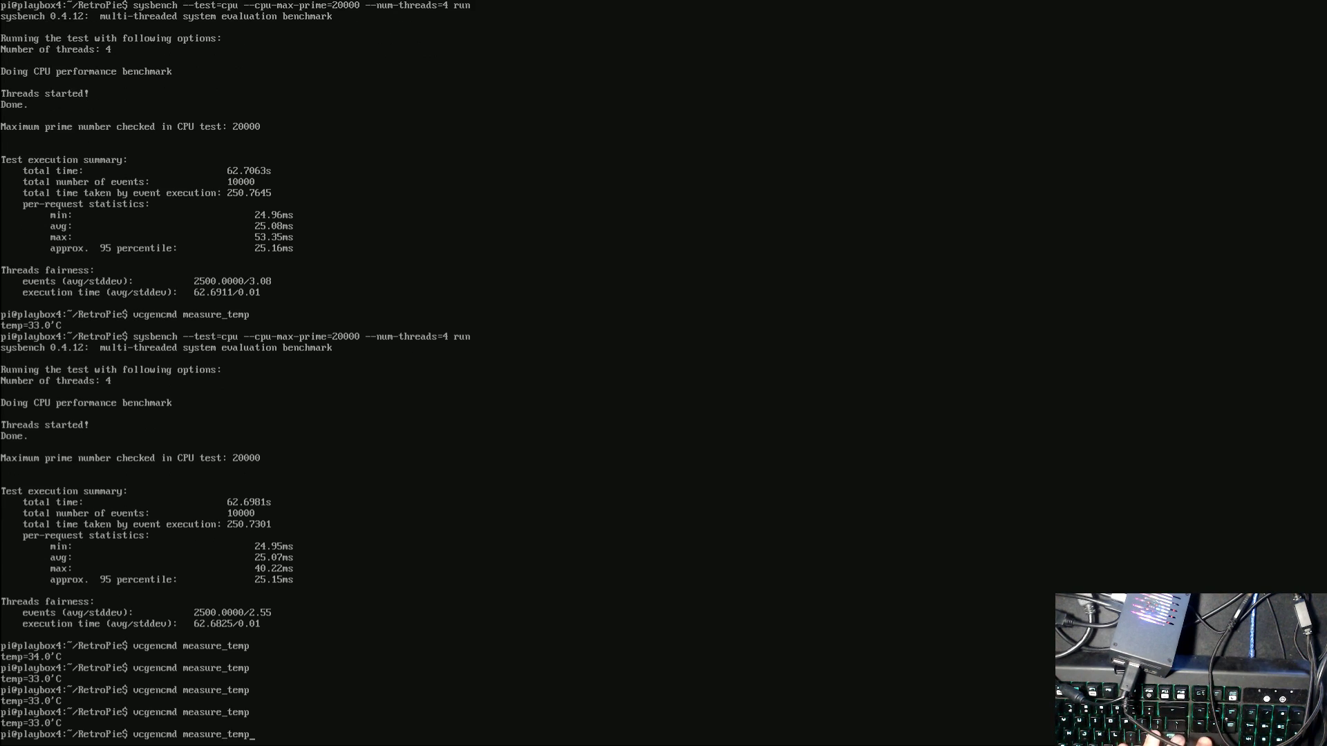
{"action": "key", "text": "Return"}
{"action": "key", "text": "Up"}
{"action": "key", "text": "Return"}
{"action": "key", "text": "Up"}
{"action": "key", "text": "Return"}
{"action": "key", "text": "Up"}
{"action": "key", "text": "Return"}
{"action": "key", "text": "Up"}
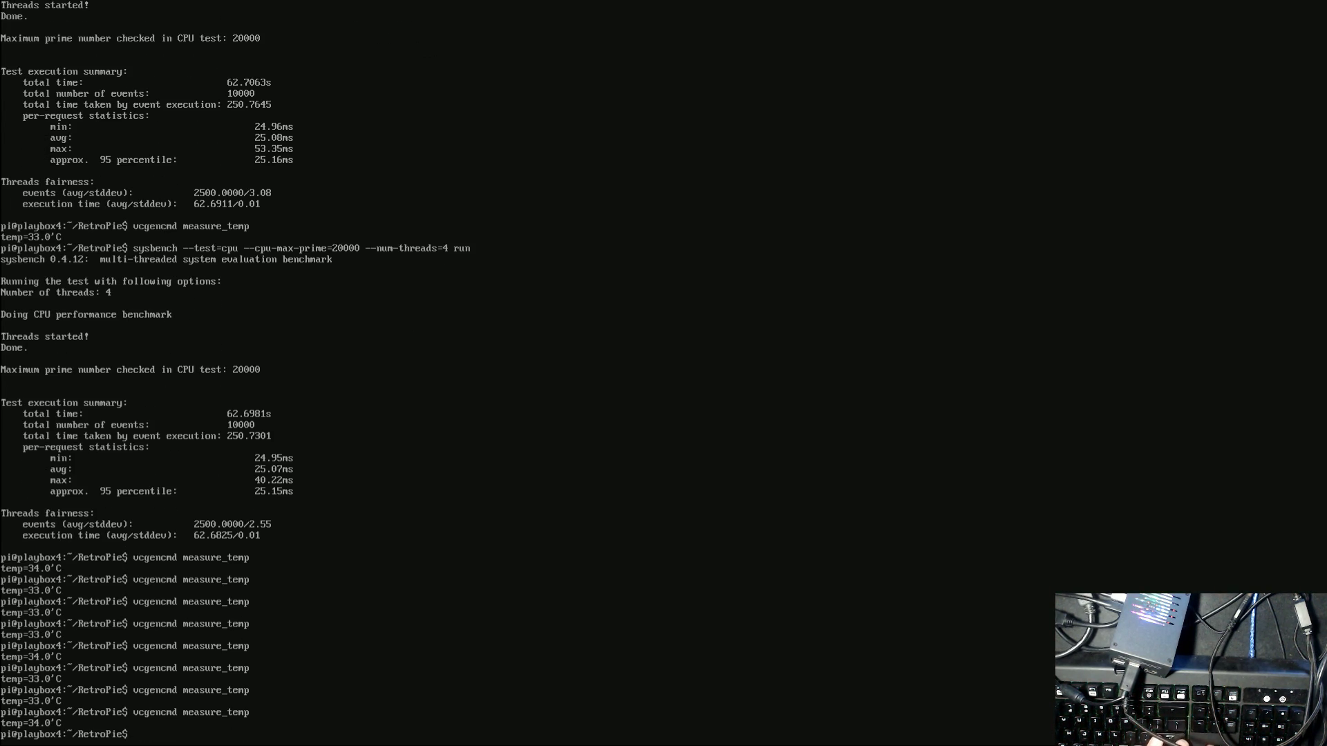
{"action": "key", "text": "Return"}
{"action": "key", "text": "Up"}
{"action": "key", "text": "Return"}
{"action": "key", "text": "Up"}
{"action": "key", "text": "Return"}
{"action": "key", "text": "Up"}
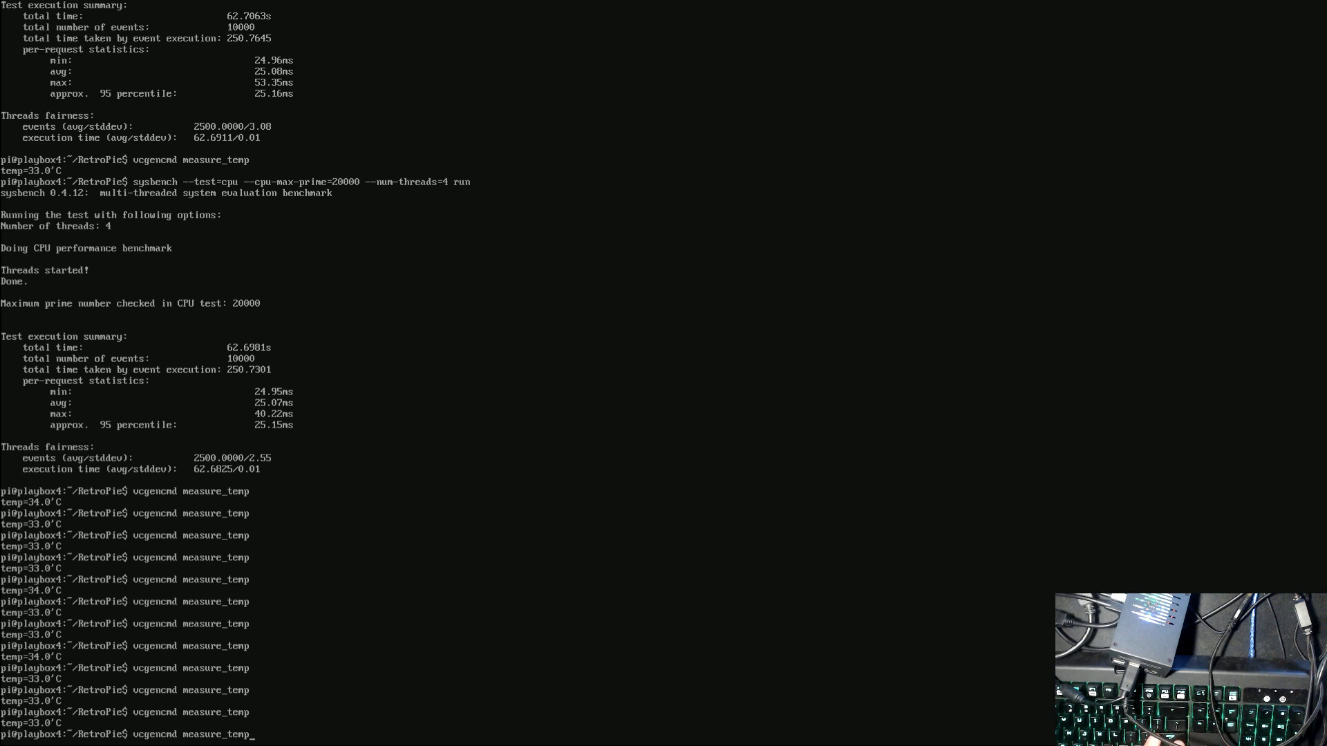
{"action": "key", "text": "Return"}
{"action": "key", "text": "Up"}
{"action": "key", "text": "Return"}
{"action": "key", "text": "Up"}
{"action": "key", "text": "Return"}
{"action": "key", "text": "Up"}
{"action": "key", "text": "Return"}
{"action": "key", "text": "Up"}
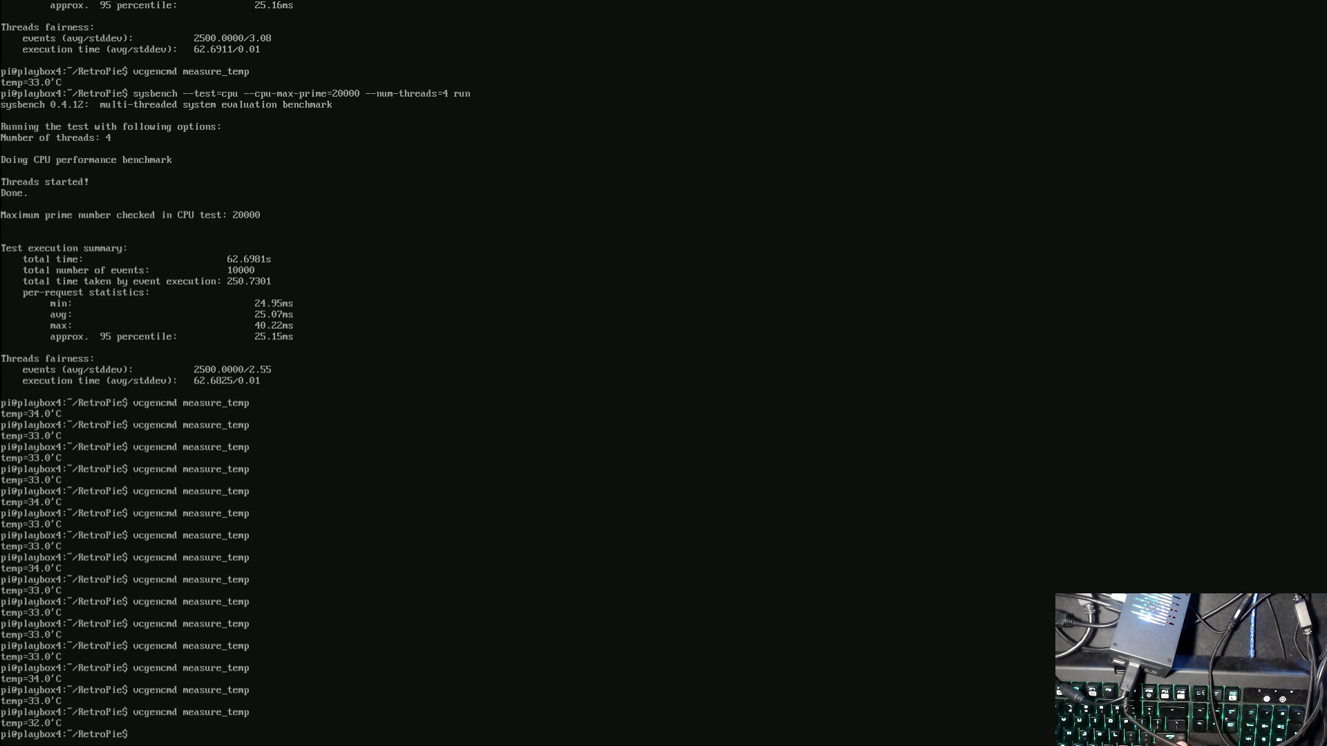
{"action": "key", "text": "Return"}
{"action": "key", "text": "Up"}
{"action": "key", "text": "Return"}
{"action": "key", "text": "Up"}
{"action": "key", "text": "Return"}
{"action": "key", "text": "Up"}
{"action": "key", "text": "Return"}
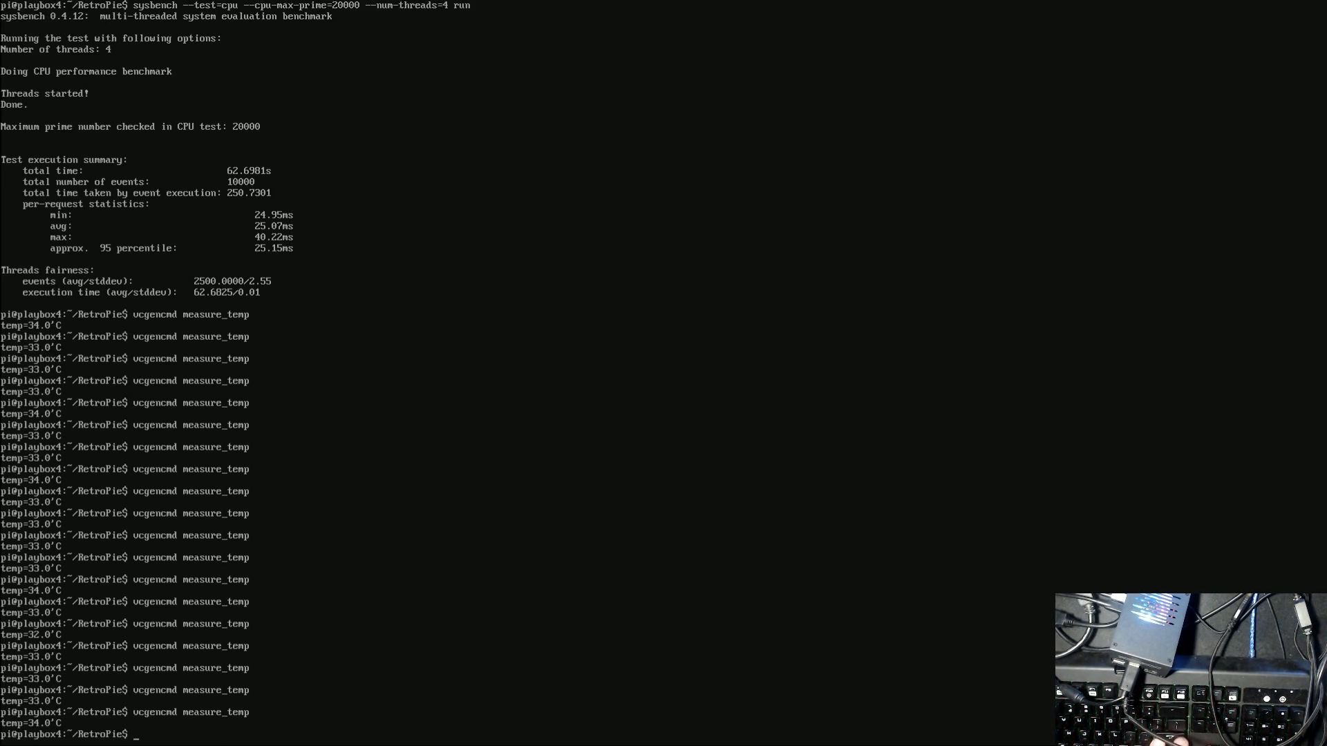
{"action": "key", "text": "Up"}
{"action": "key", "text": "Return"}
{"action": "key", "text": "Up"}
{"action": "key", "text": "Return"}
{"action": "key", "text": "Up"}
{"action": "key", "text": "Return"}
{"action": "key", "text": "Up"}
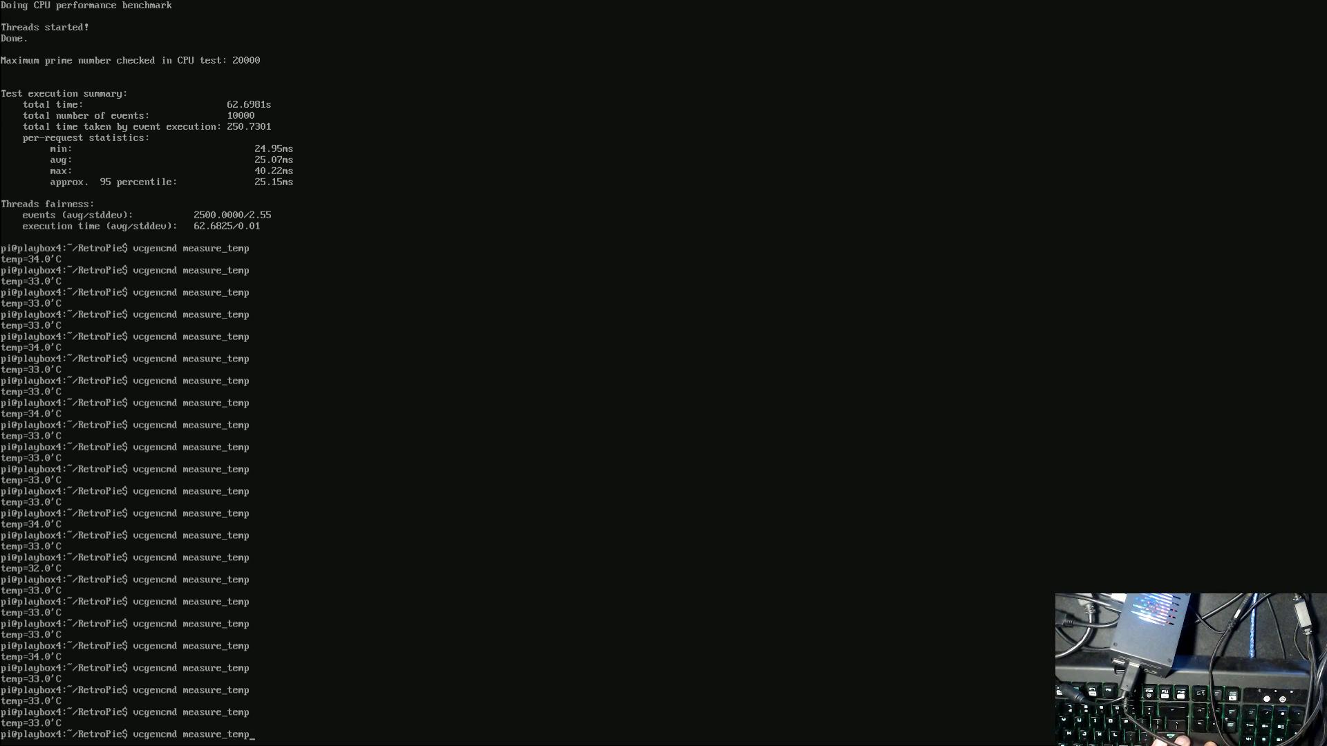
{"action": "key", "text": "Return"}
{"action": "key", "text": "Up"}
{"action": "key", "text": "Return"}
{"action": "key", "text": "Up"}
{"action": "key", "text": "Return"}
{"action": "key", "text": "Up"}
{"action": "key", "text": "Return"}
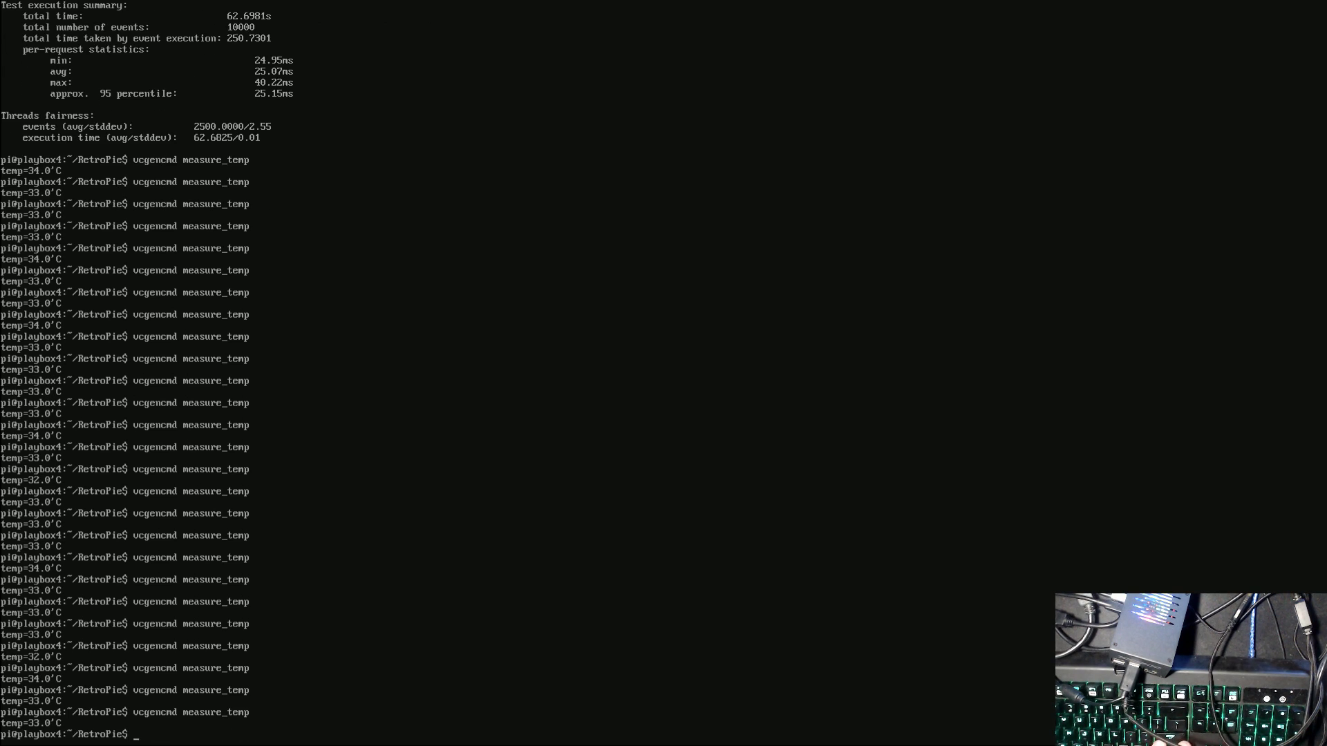
{"action": "key", "text": "Up"}
{"action": "key", "text": "Return"}
{"action": "key", "text": "Return"}
{"action": "key", "text": "Up"}
{"action": "key", "text": "Return"}
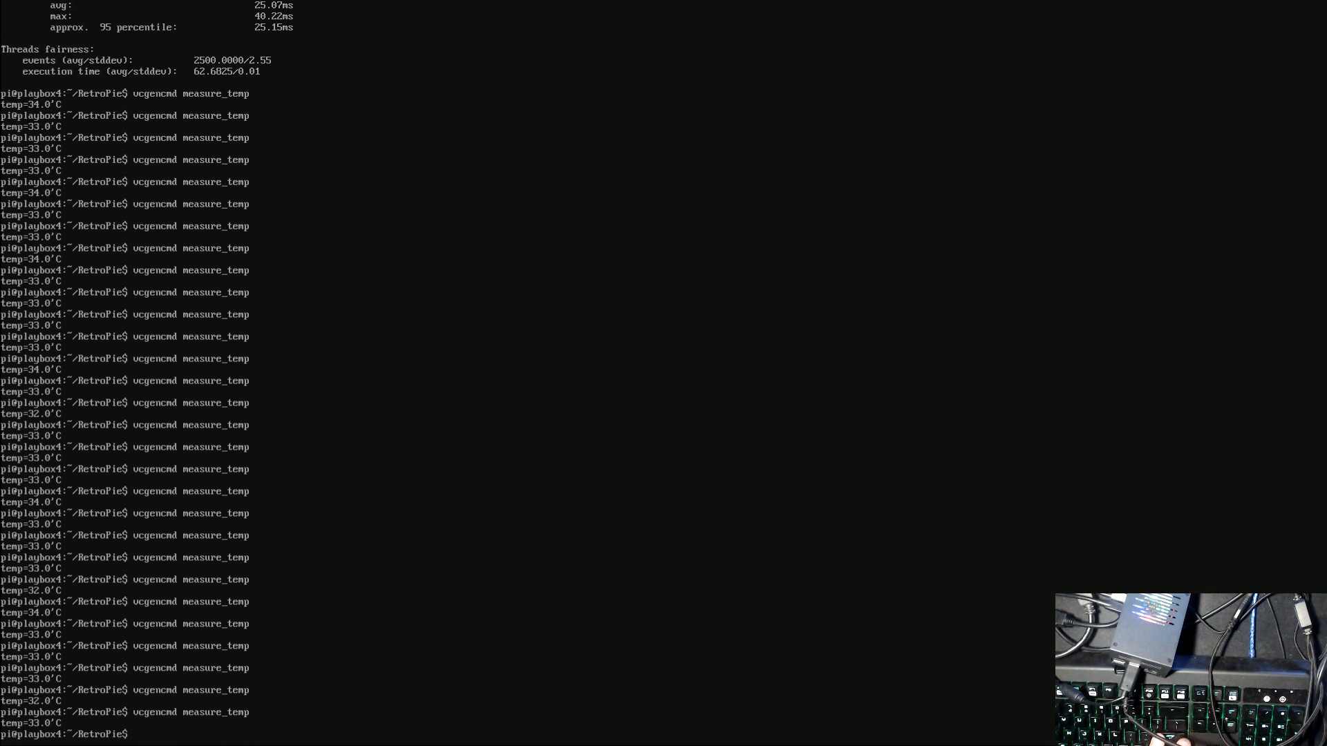
{"action": "key", "text": "Up"}
{"action": "key", "text": "Return"}
{"action": "key", "text": "Return"}
{"action": "key", "text": "Up"}
{"action": "key", "text": "Return"}
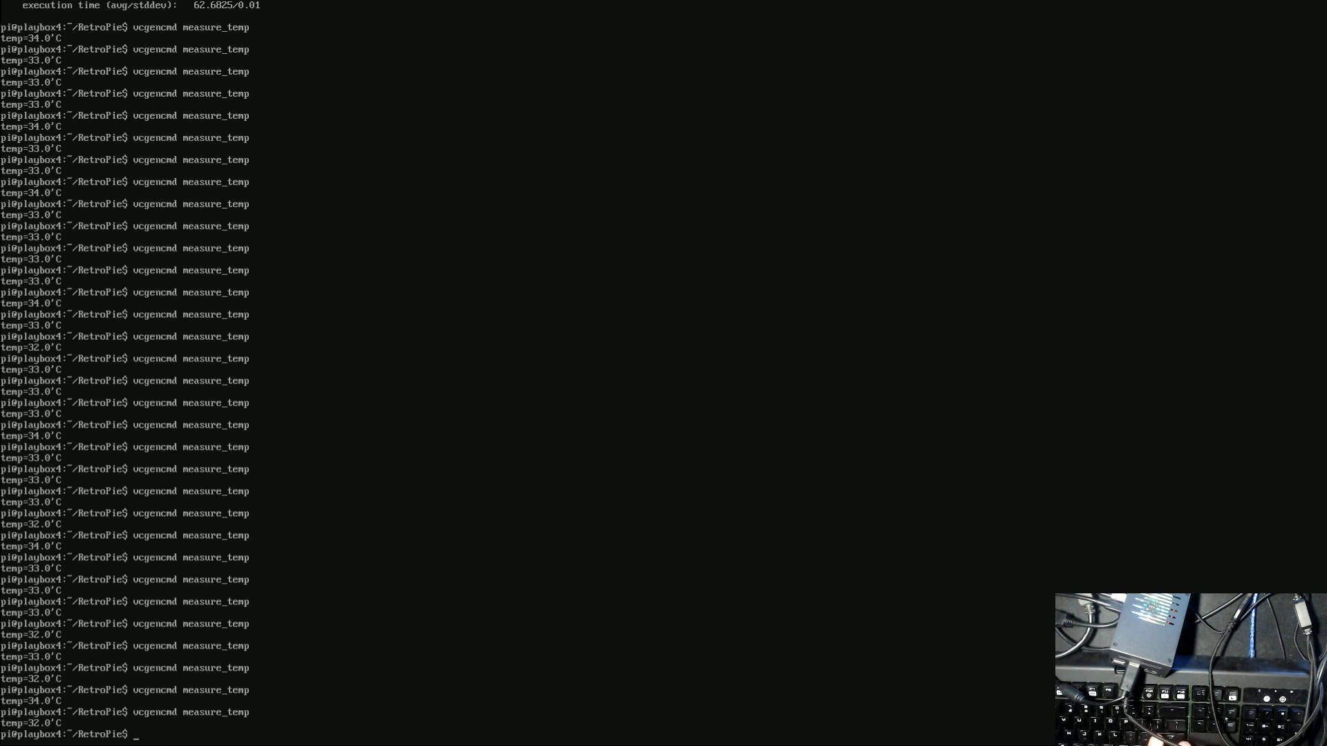
{"action": "key", "text": "Up"}
{"action": "key", "text": "Return"}
{"action": "key", "text": "Return"}
{"action": "key", "text": "Up"}
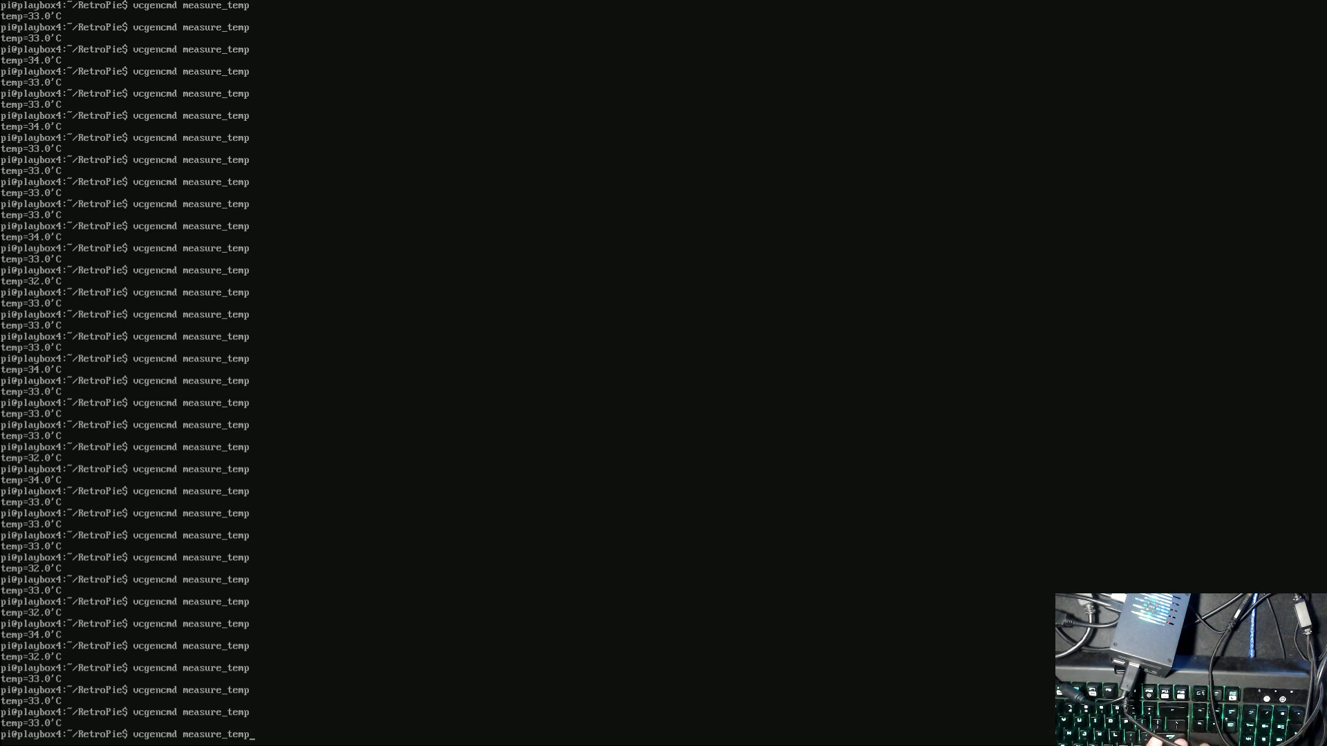
{"action": "key", "text": "Up"}
{"action": "key", "text": "Return"}
{"action": "key", "text": "Up"}
{"action": "key", "text": "Return"}
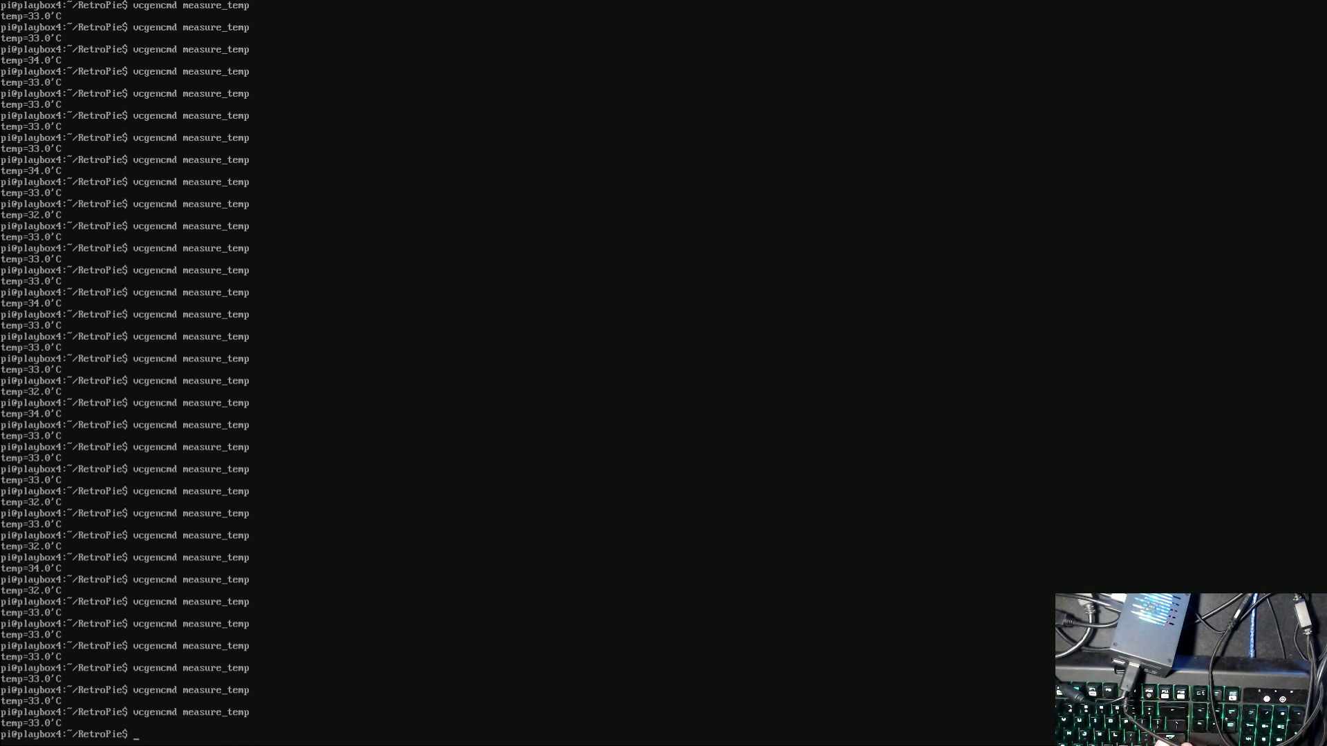
{"action": "key", "text": "Return"}
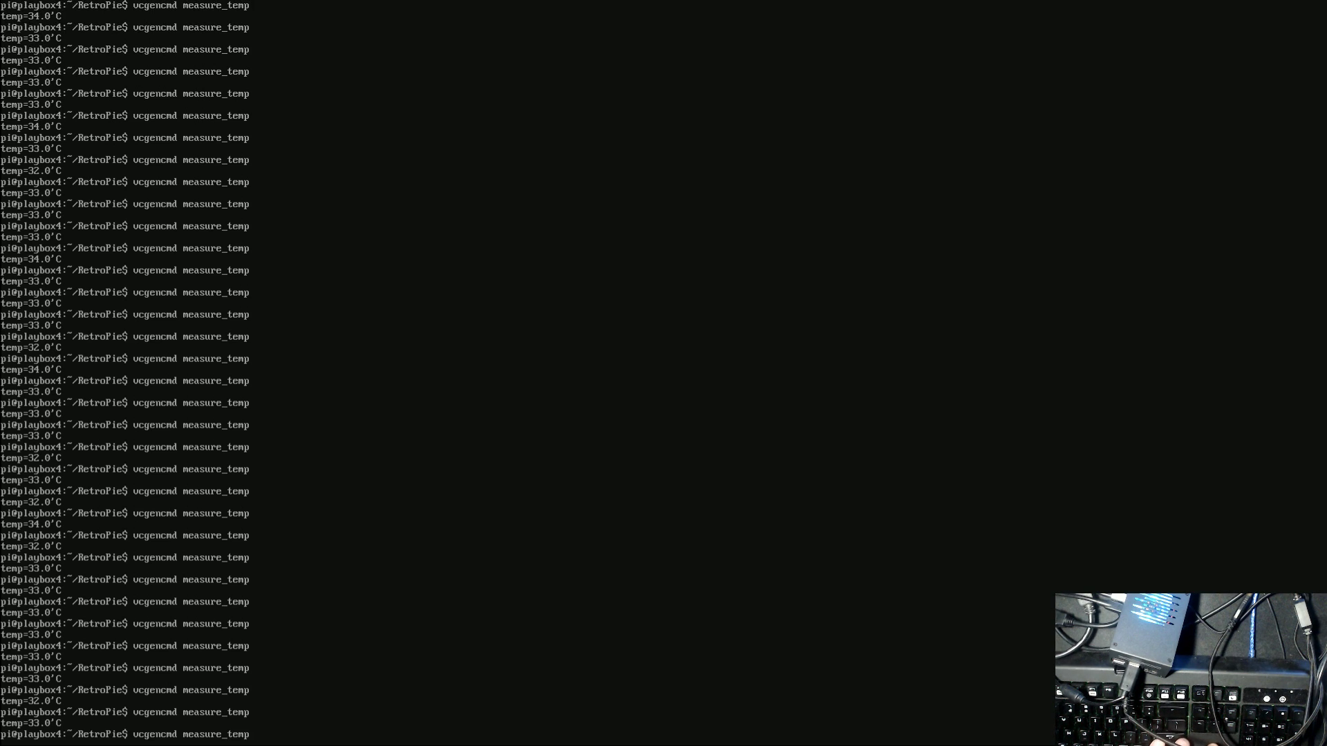
{"action": "key", "text": "Up"}
{"action": "key", "text": "Return"}
{"action": "key", "text": "Up"}
{"action": "key", "text": "Return"}
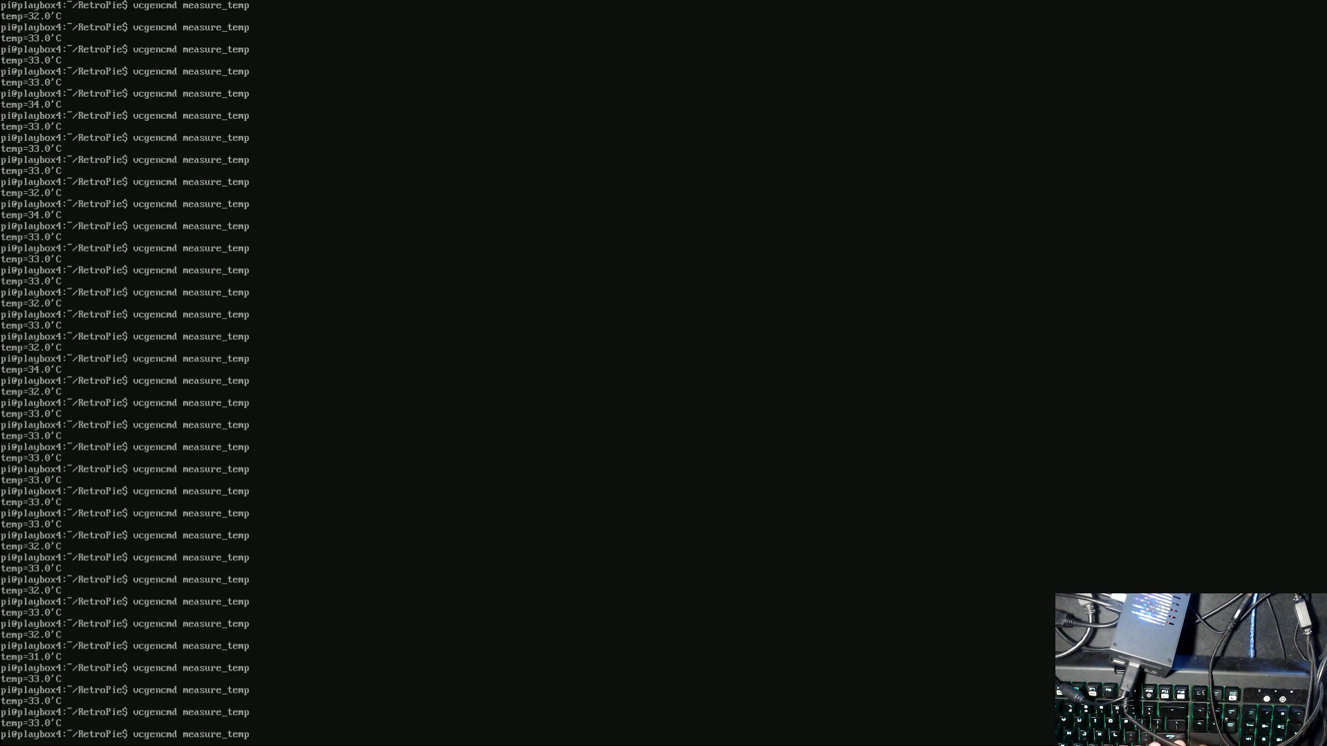
{"action": "key", "text": "Up"}
{"action": "key", "text": "Return"}
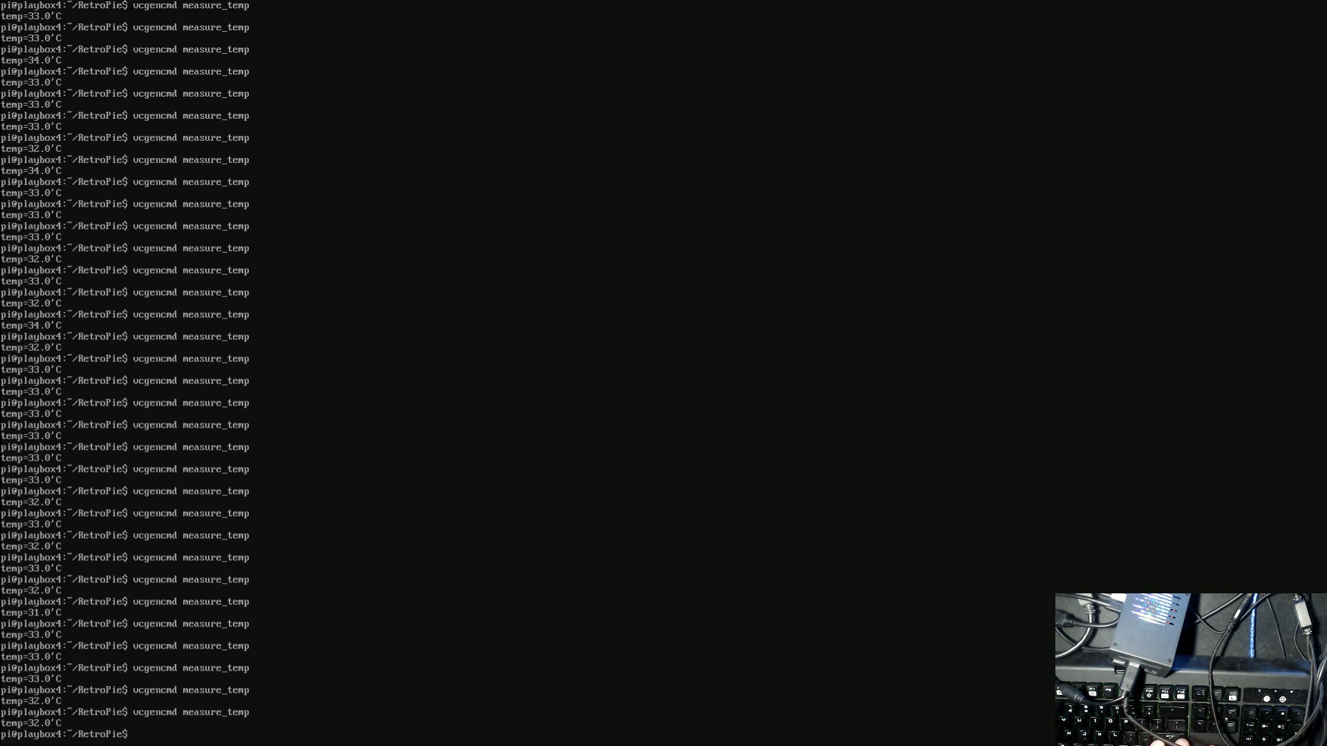
{"action": "key", "text": "Return"}
{"action": "key", "text": "Up"}
{"action": "key", "text": "Return"}
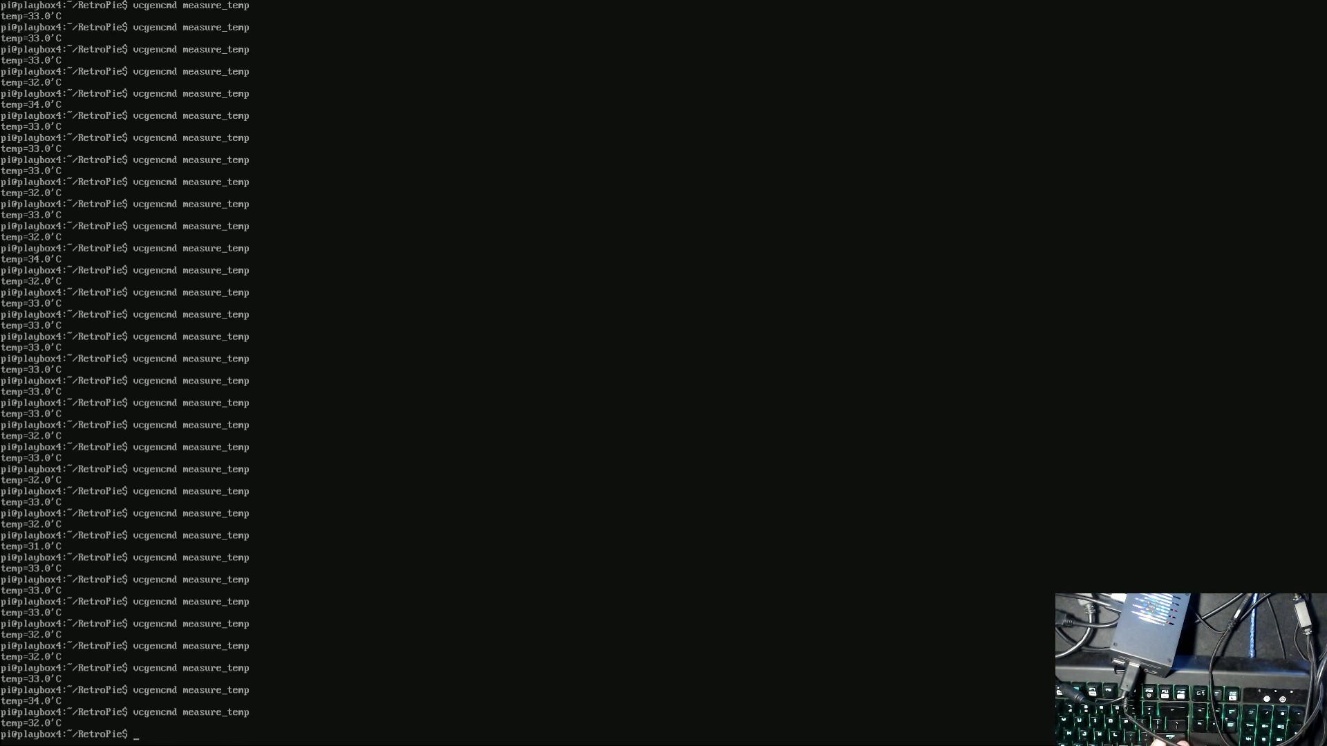
{"action": "key", "text": "Up"}
{"action": "key", "text": "Return"}
{"action": "key", "text": "Up"}
{"action": "key", "text": "Return"}
{"action": "key", "text": "Up"}
{"action": "key", "text": "Return"}
{"action": "key", "text": "Up"}
{"action": "key", "text": "Return"}
{"action": "key", "text": "Up"}
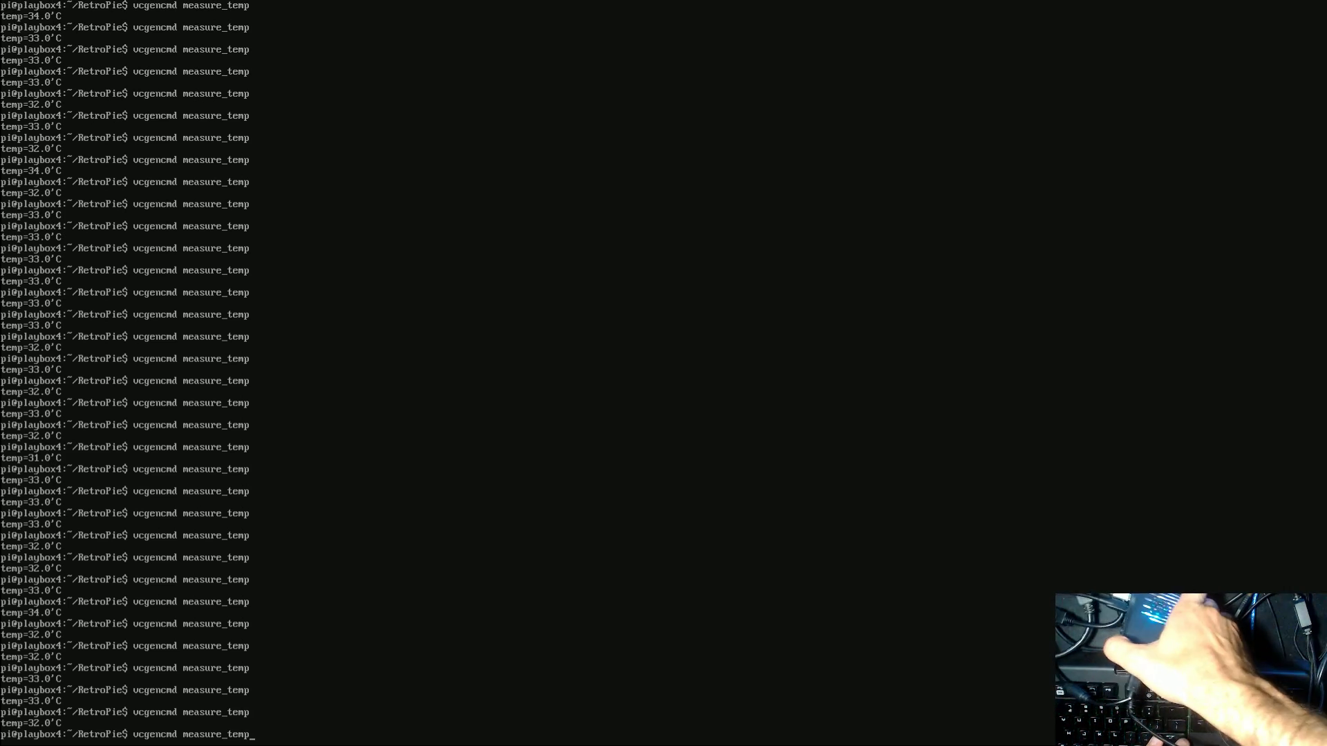
{"action": "key", "text": "Return"}
{"action": "key", "text": "Up"}
{"action": "key", "text": "Return"}
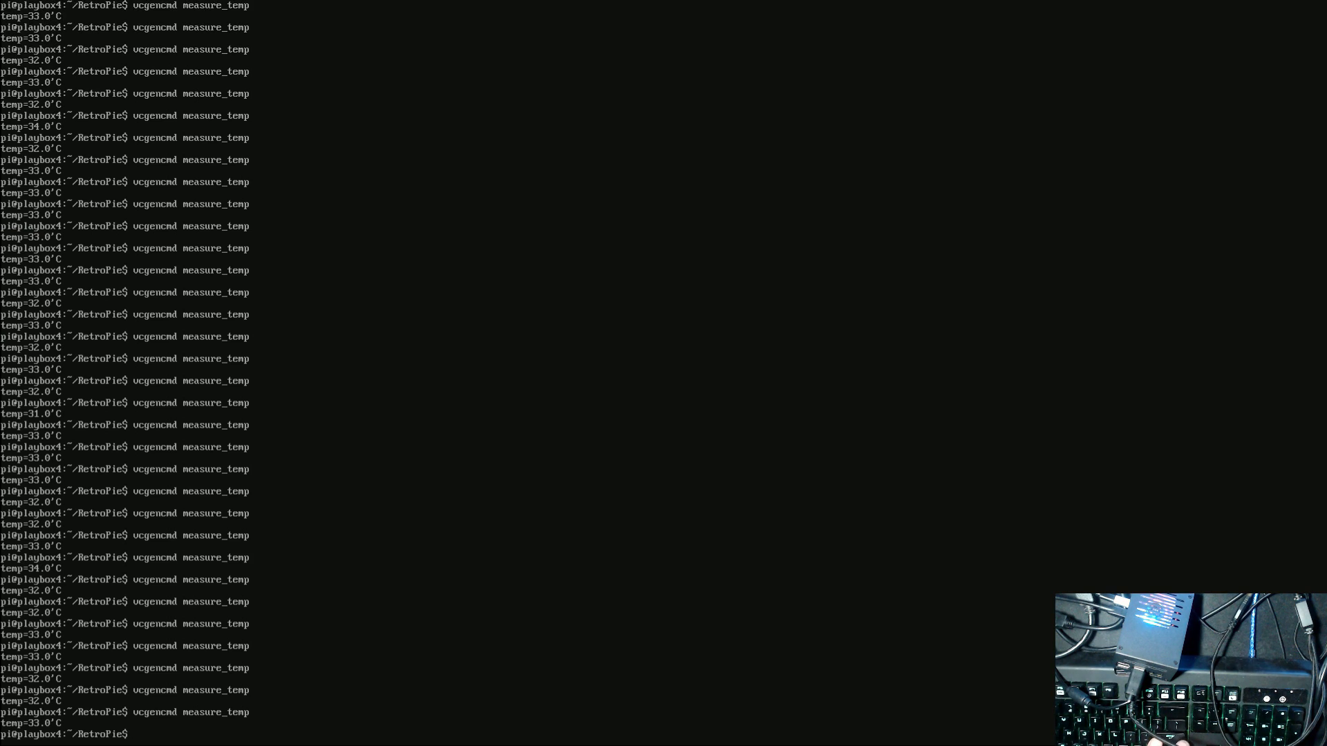
{"action": "key", "text": "Up"}
{"action": "key", "text": "Return"}
{"action": "key", "text": "Up"}
{"action": "key", "text": "Return"}
{"action": "key", "text": "Up"}
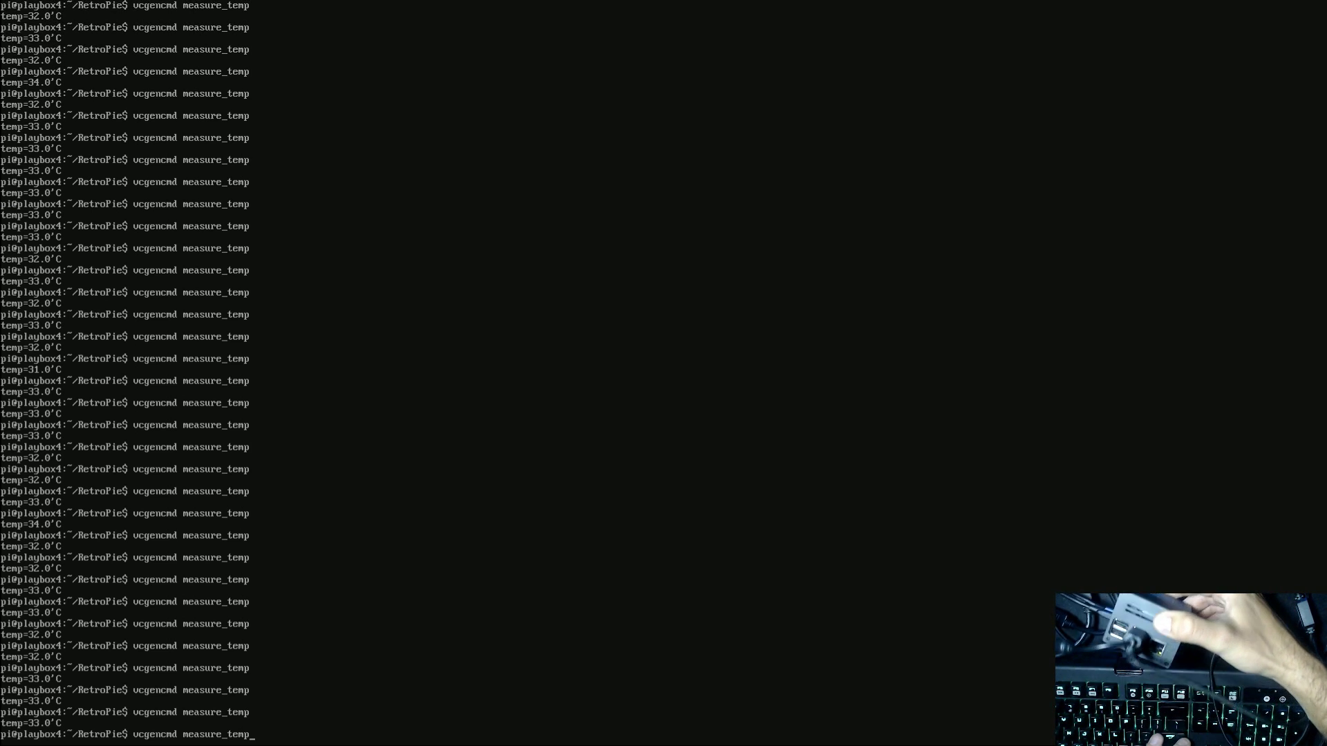
{"action": "key", "text": "Return"}
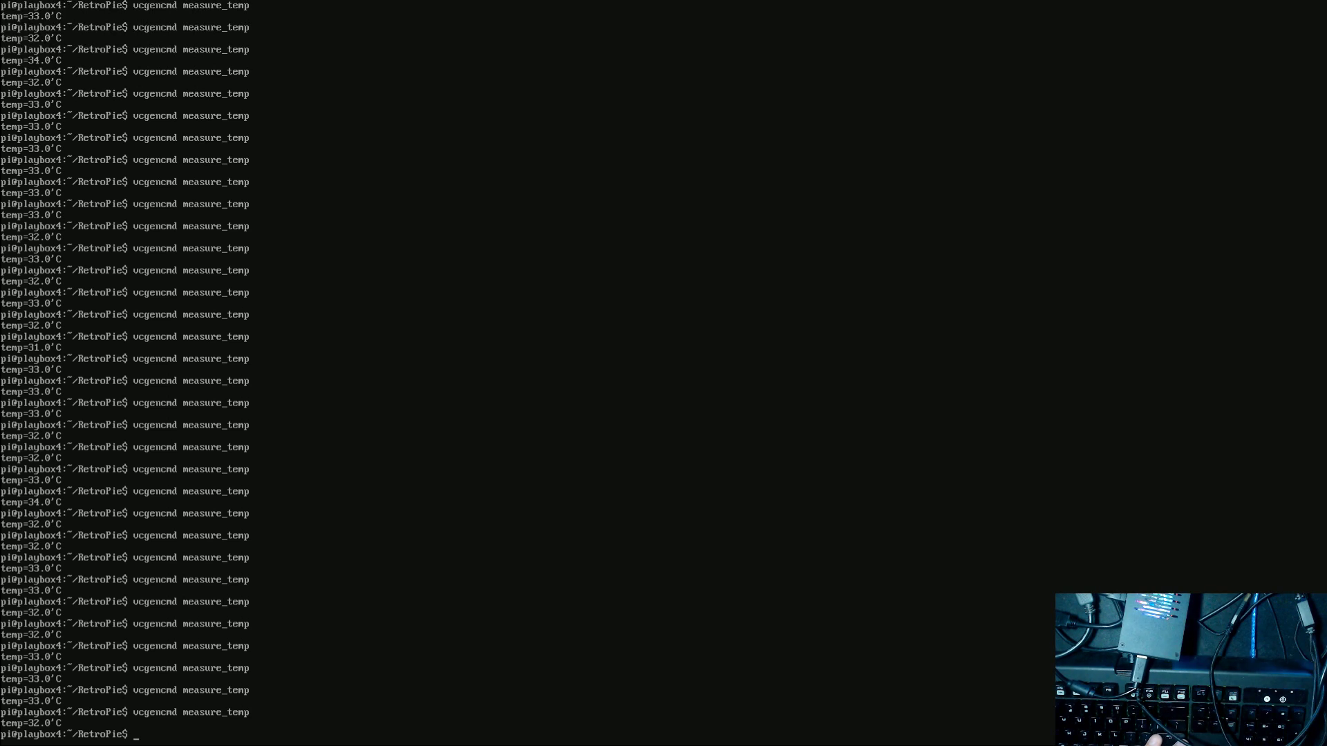
{"action": "key", "text": "Up"}
{"action": "key", "text": "Return"}
{"action": "key", "text": "Up"}
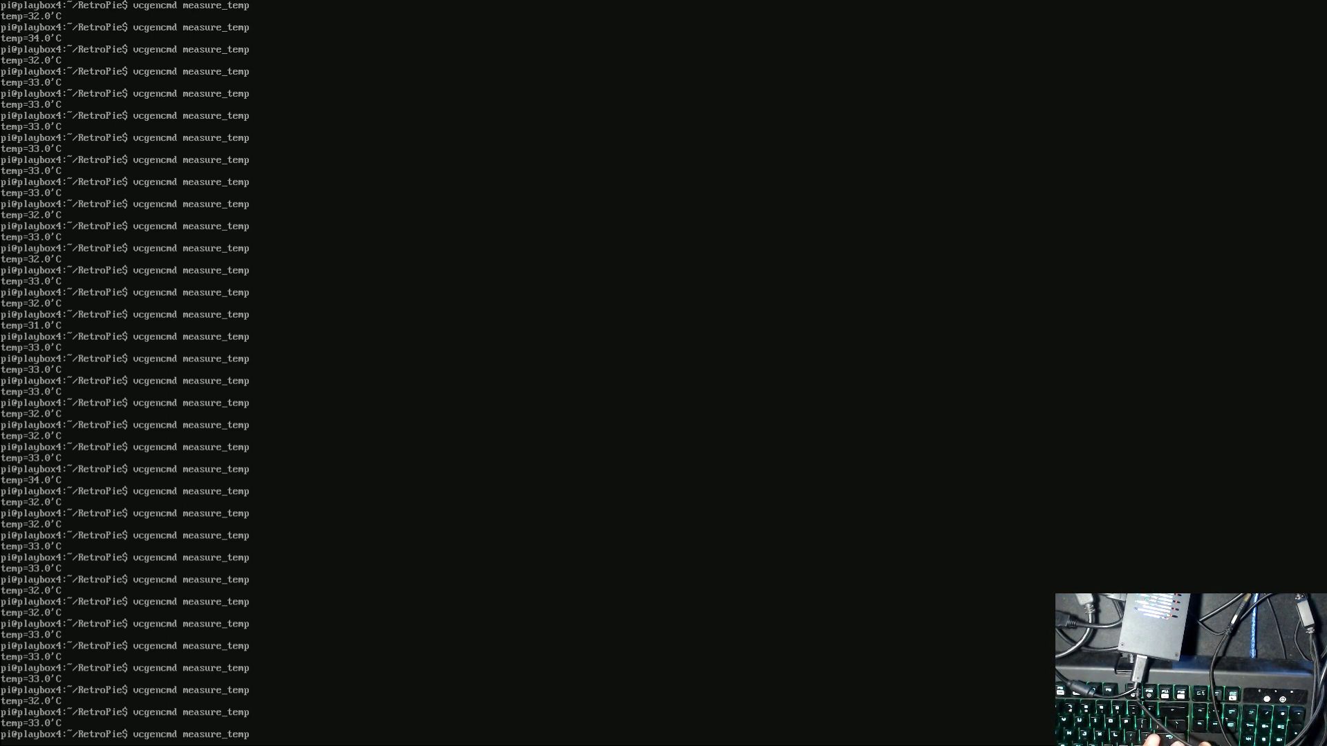
{"action": "key", "text": "Return"}
{"action": "key", "text": "Up"}
{"action": "key", "text": "Down"}
{"action": "key", "text": "Up"}
{"action": "key", "text": "Return"}
{"action": "key", "text": "Up"}
{"action": "key", "text": "Return"}
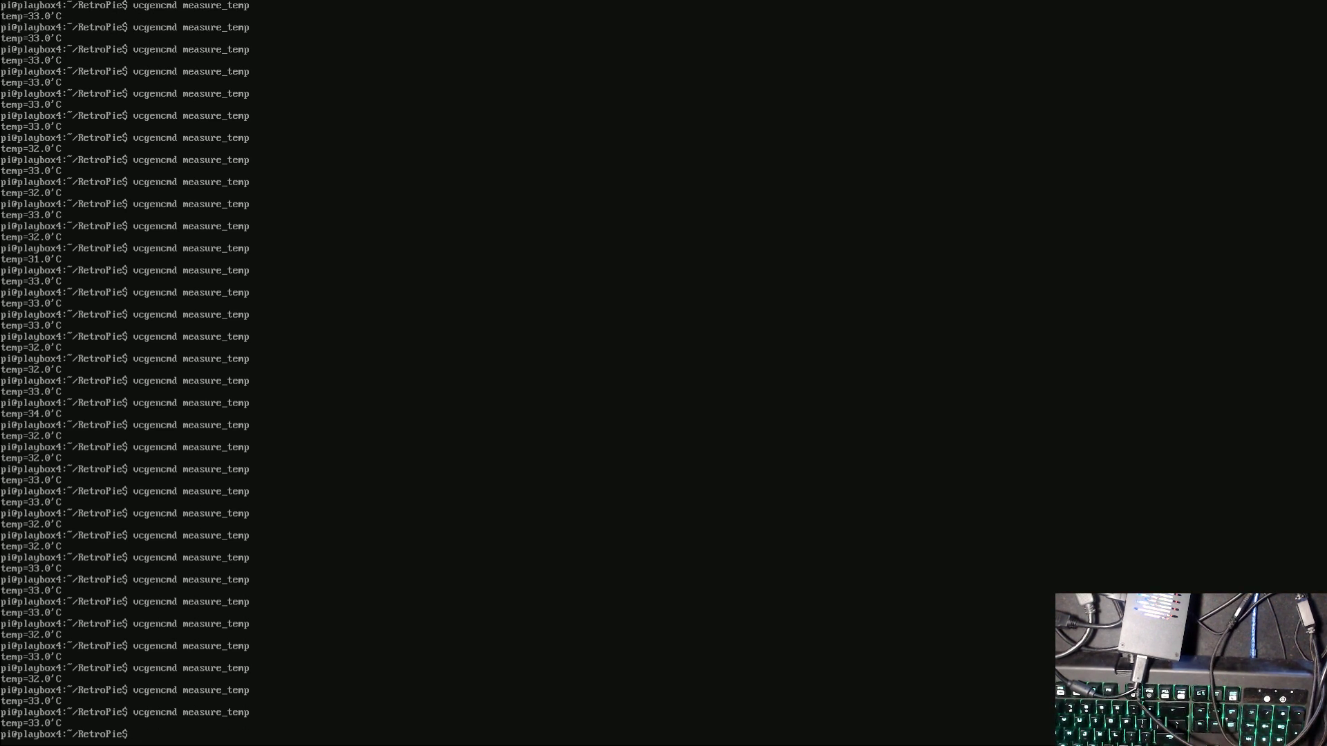
{"action": "key", "text": "Up"}
{"action": "key", "text": "Return"}
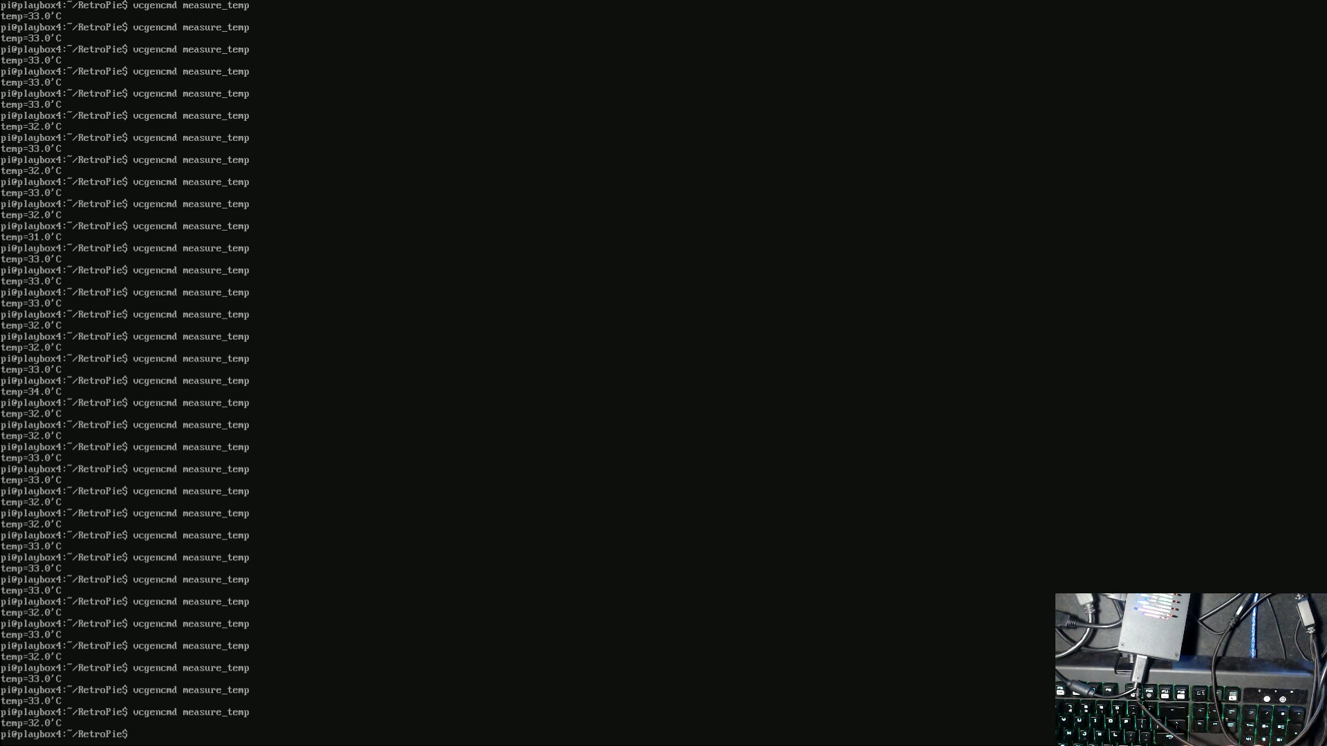
{"action": "key", "text": "Return"}
{"action": "key", "text": "Return"}
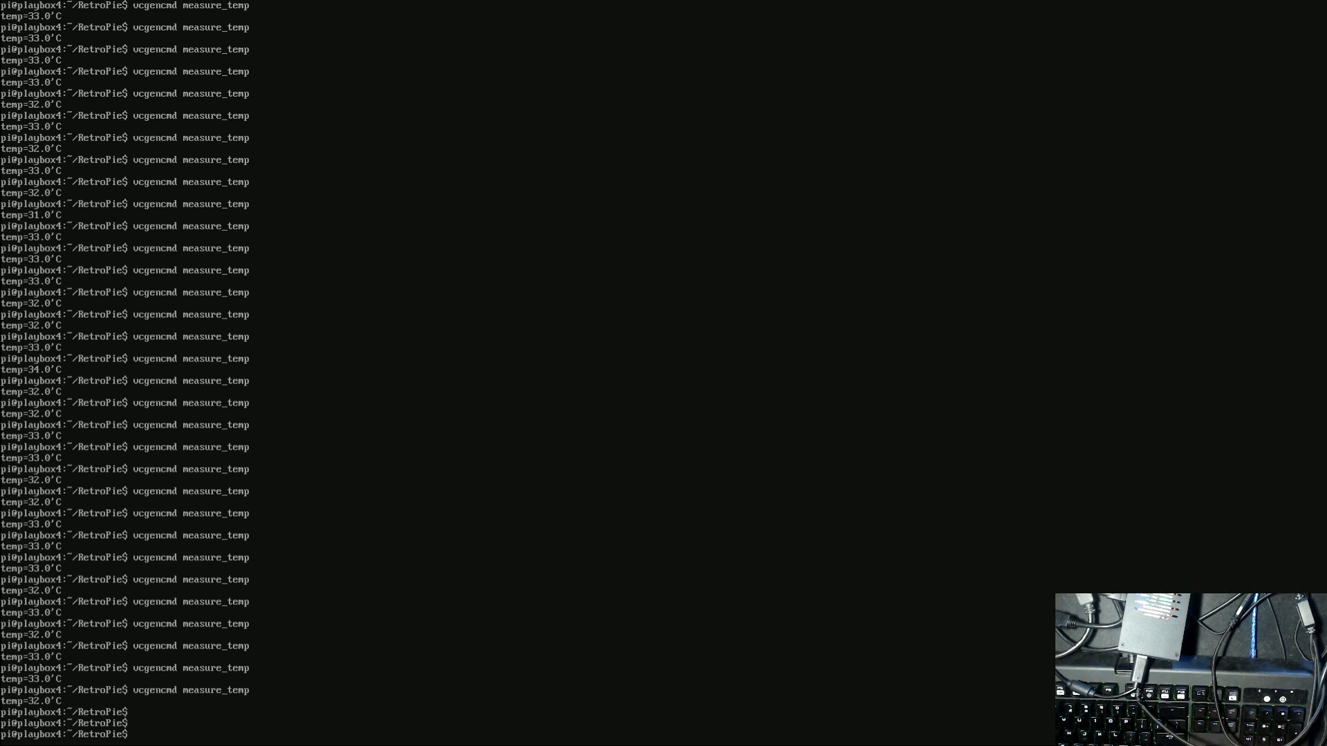
{"action": "key", "text": "Up"}
{"action": "key", "text": "Return"}
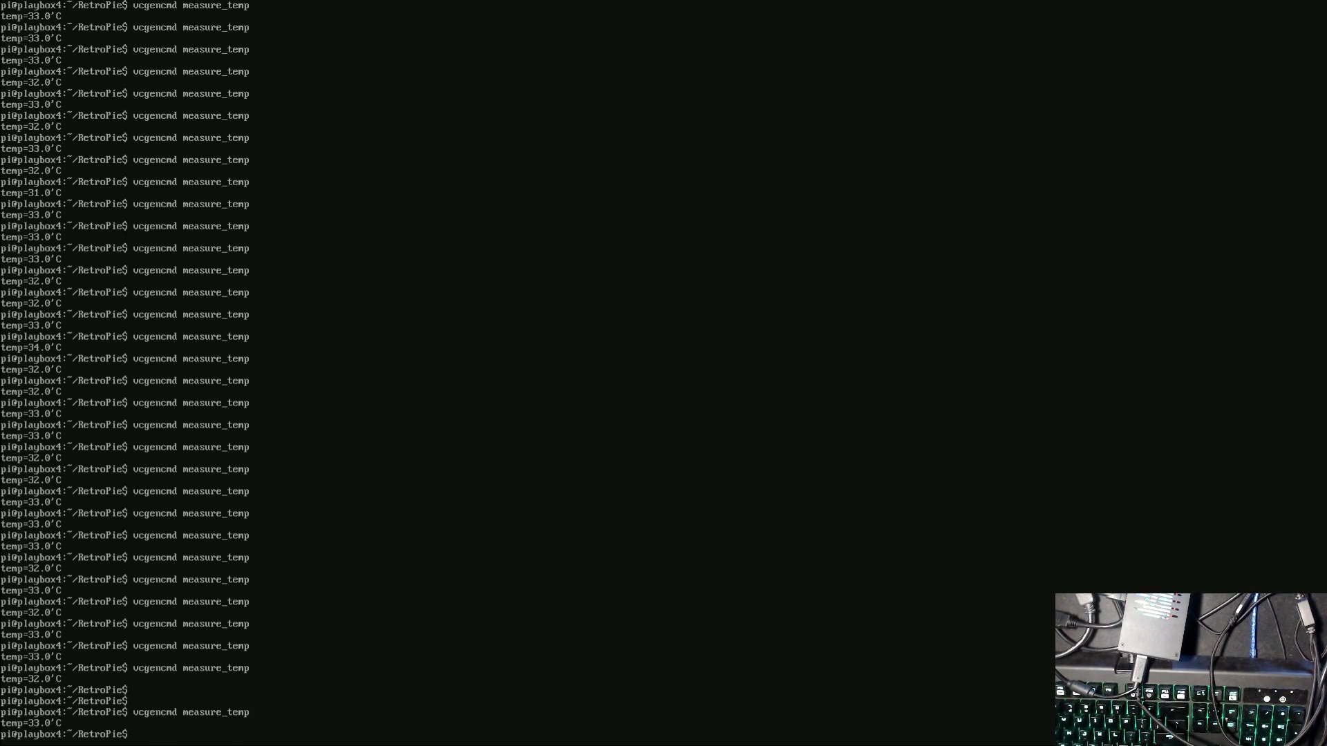